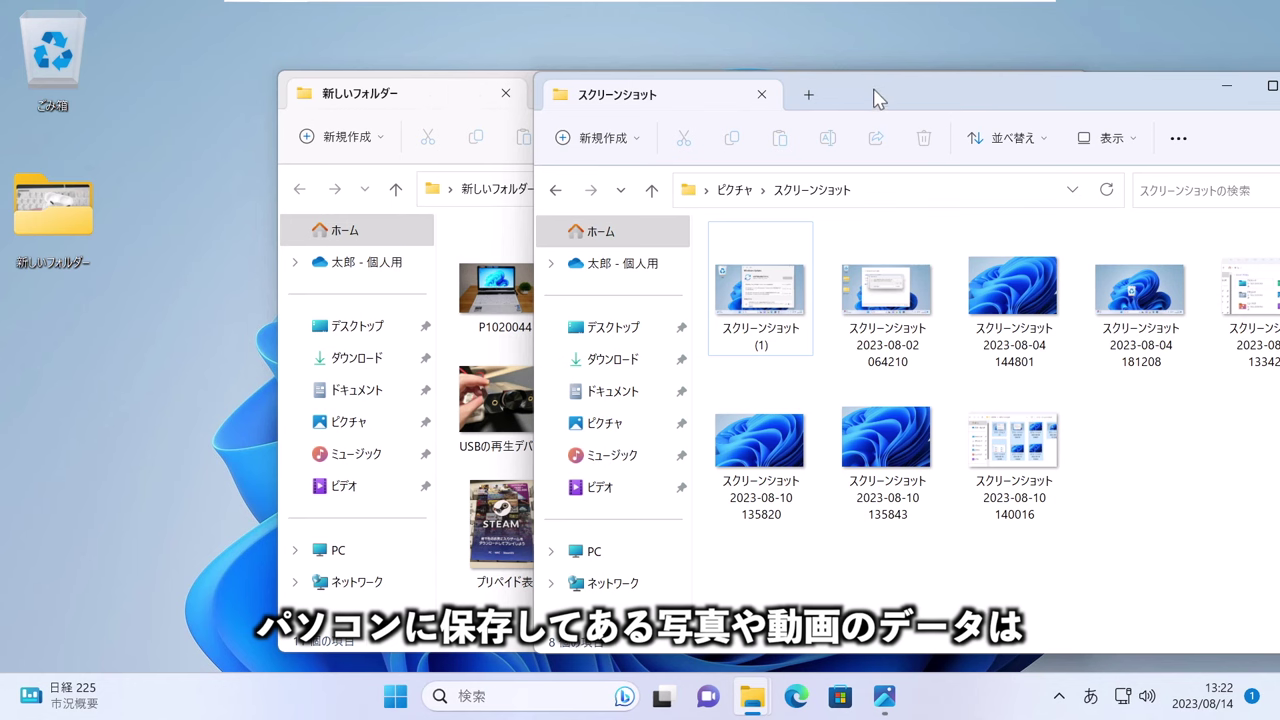
Look through the images in the 新しいフォルダー and スクリーンショット folders and in the フォト app's collection.
left_click(509, 363)
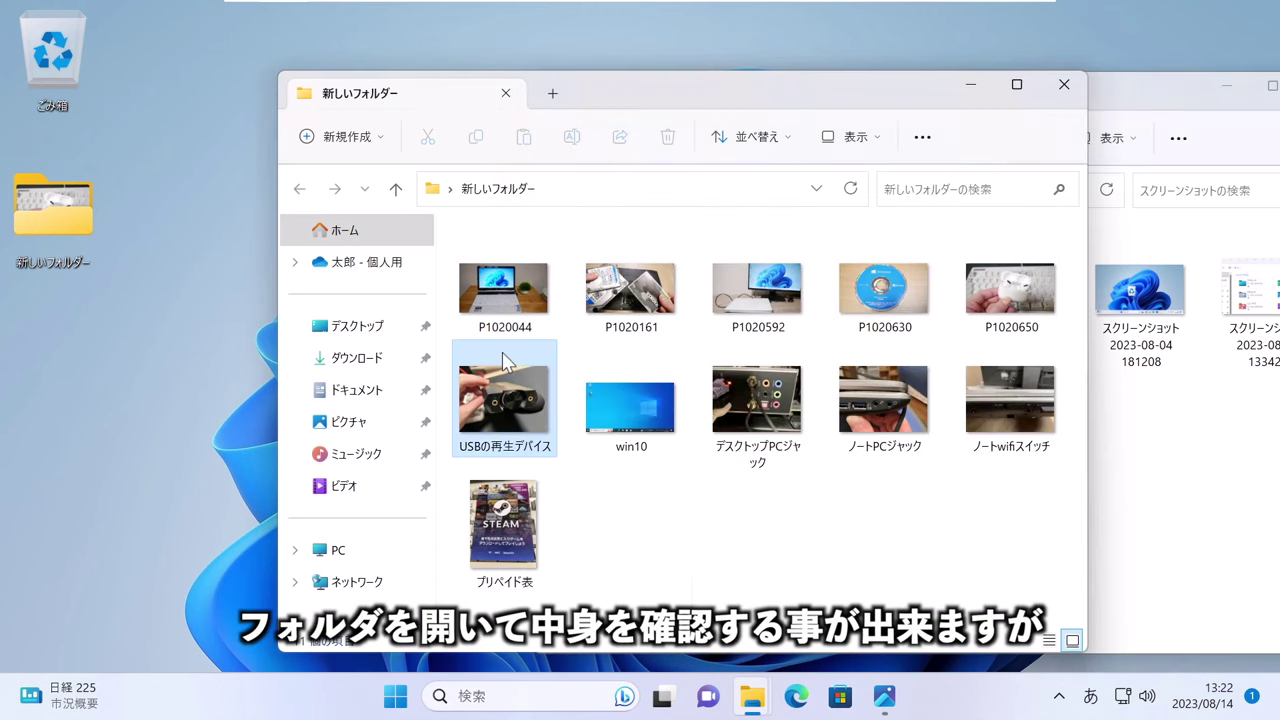
left_click_drag(967, 563, 488, 340)
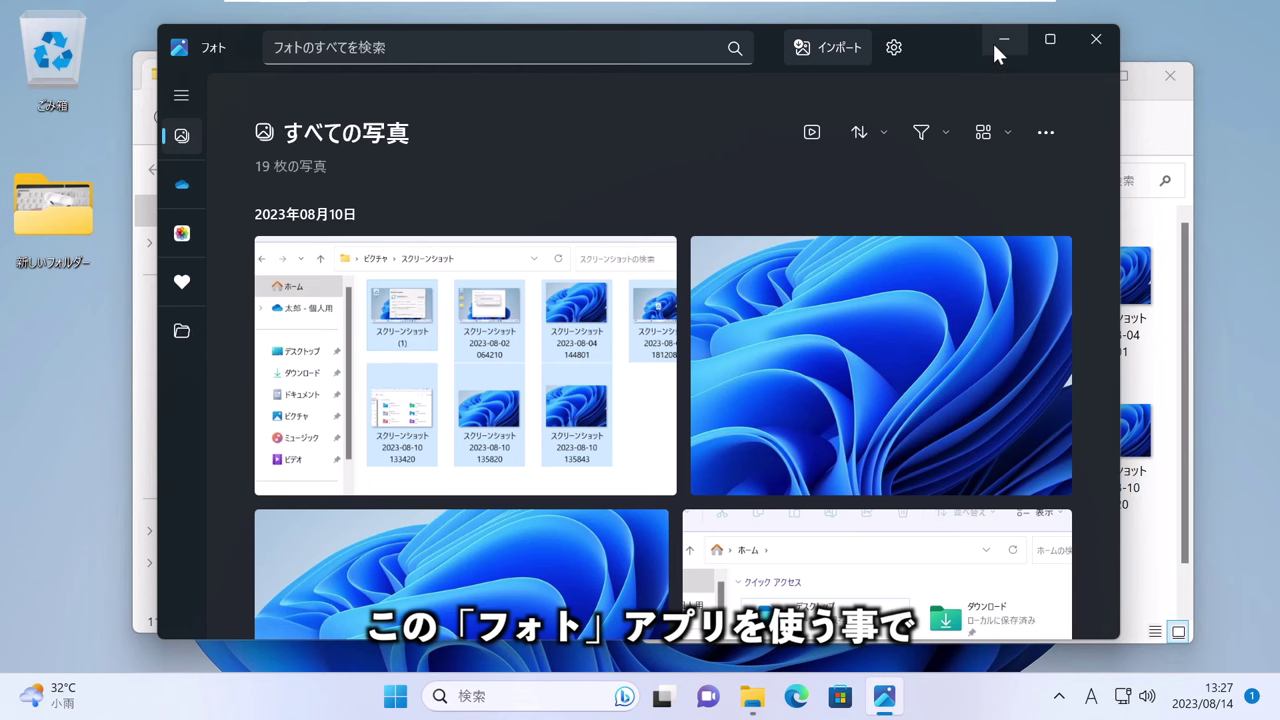
left_click(1003, 42)
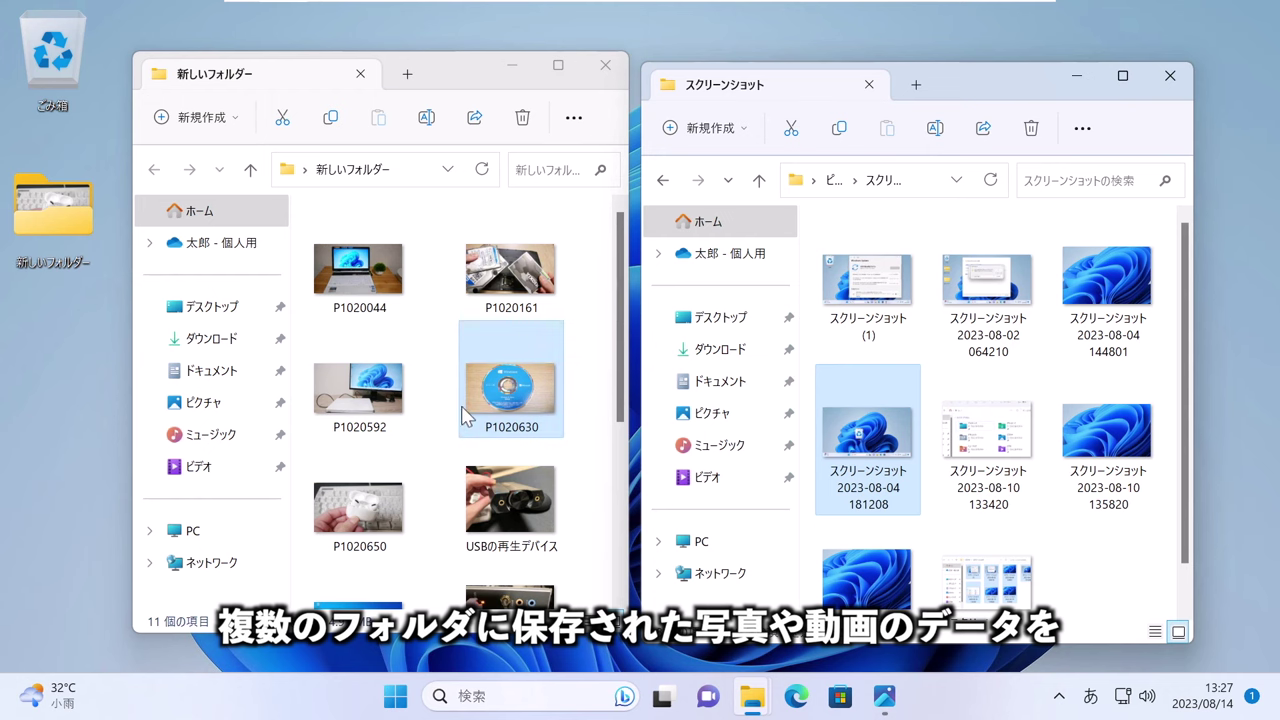
left_click(884, 696)
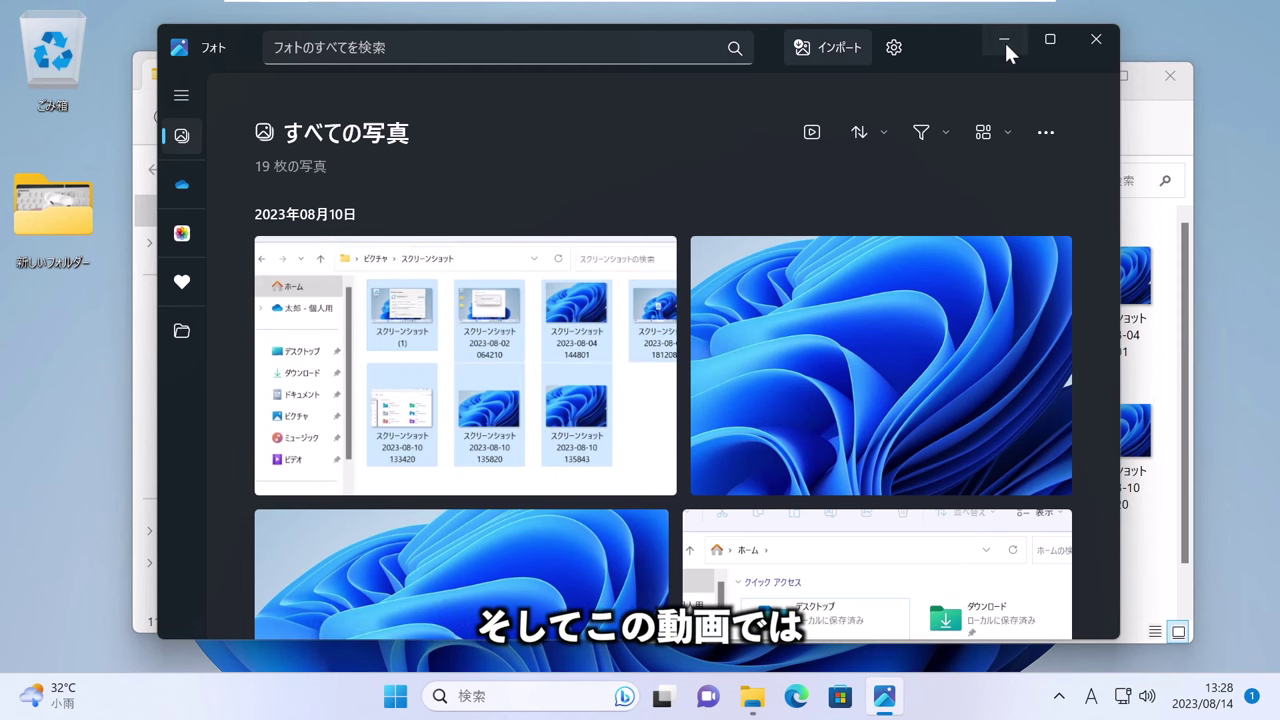
left_click(1004, 40)
left_click(548, 290)
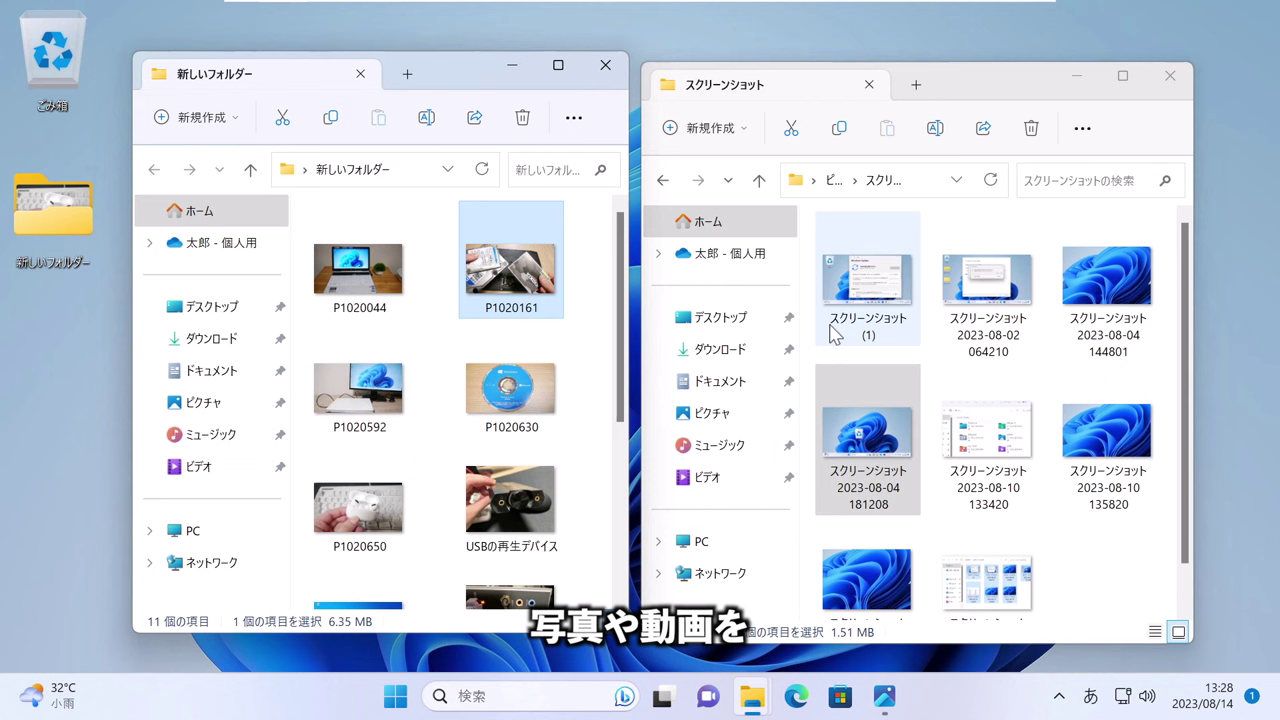
left_click(884, 696)
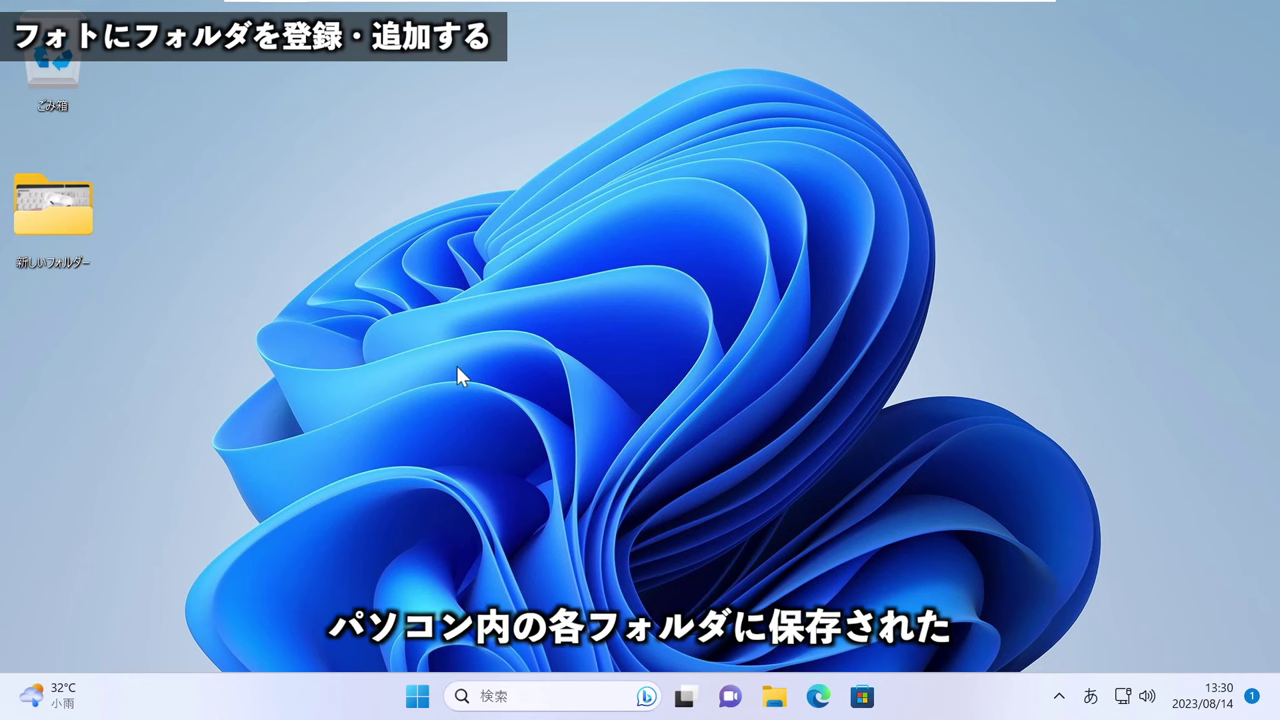
double_click(78, 222)
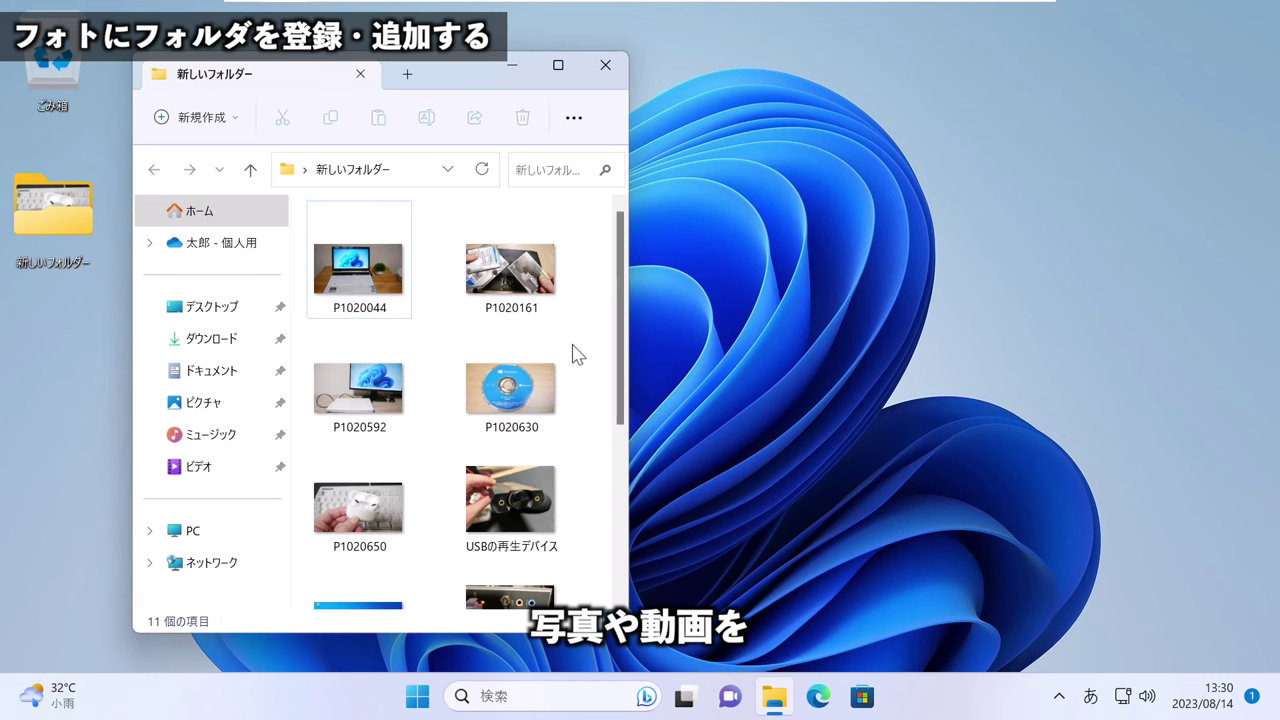
left_click(606, 70)
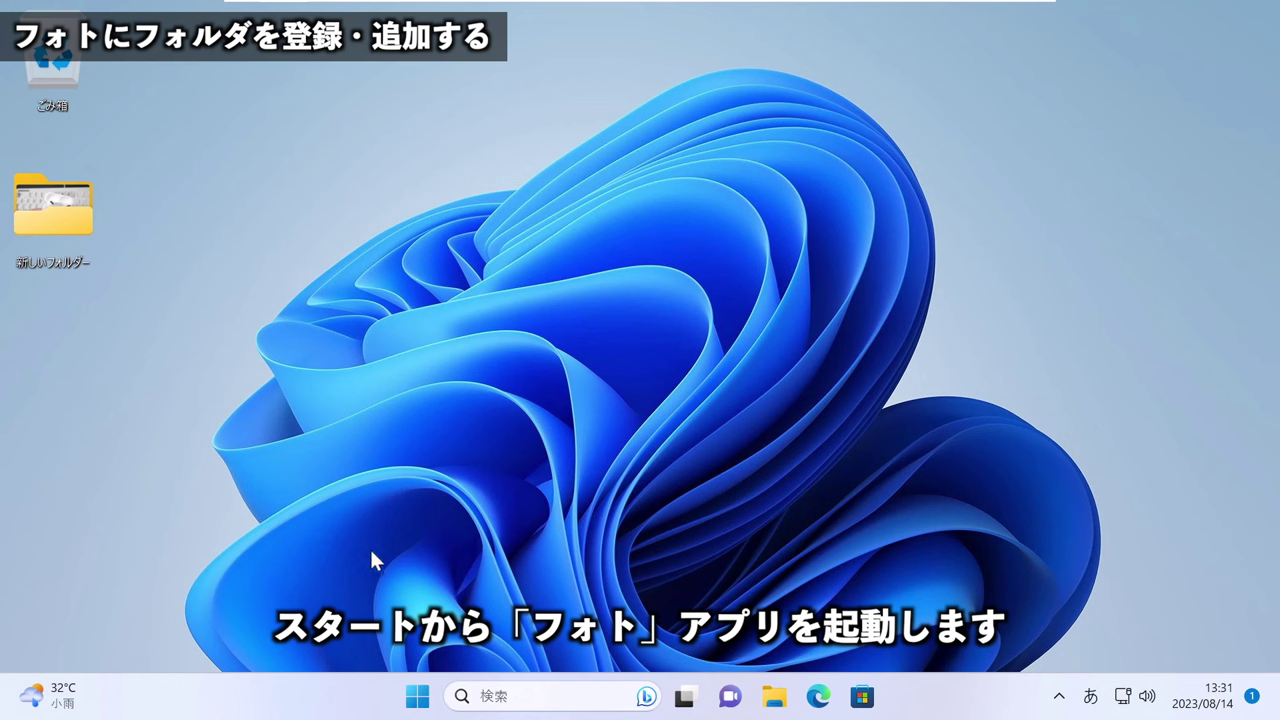
Launch the フォト app from the list of all installed apps.
left_click(418, 696)
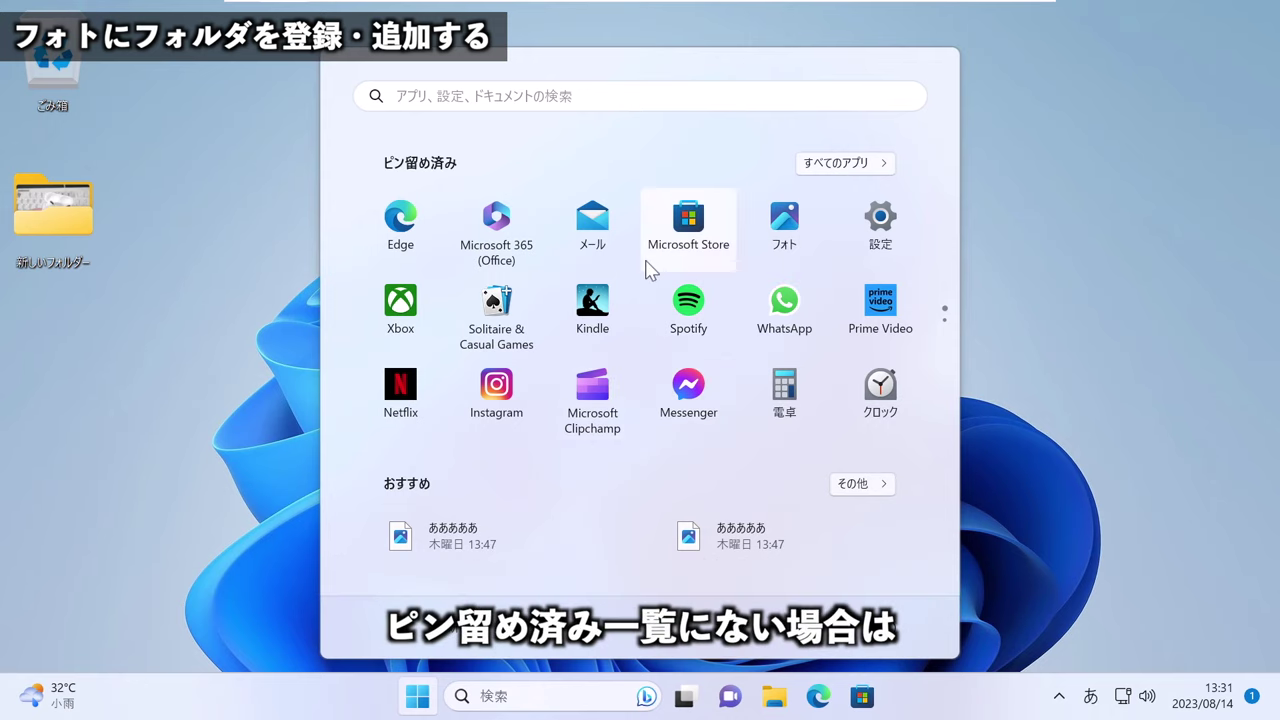
left_click(848, 170)
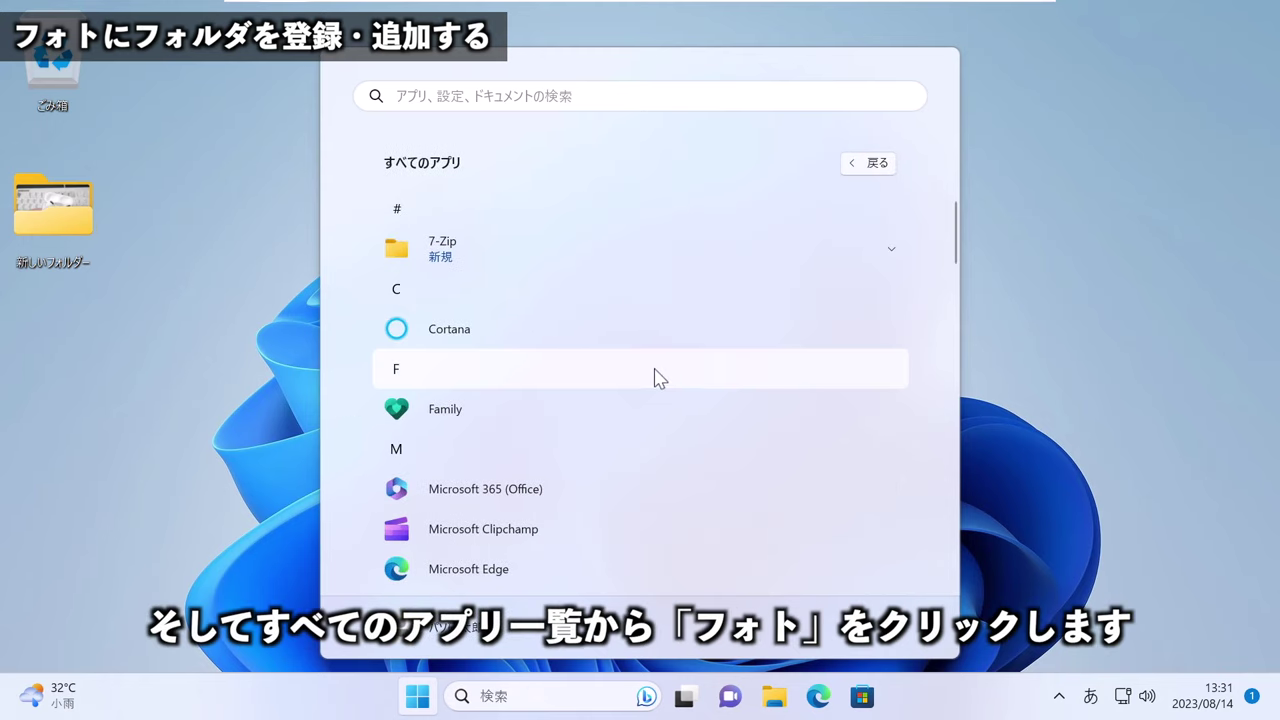
scroll(660, 378, "down", 15)
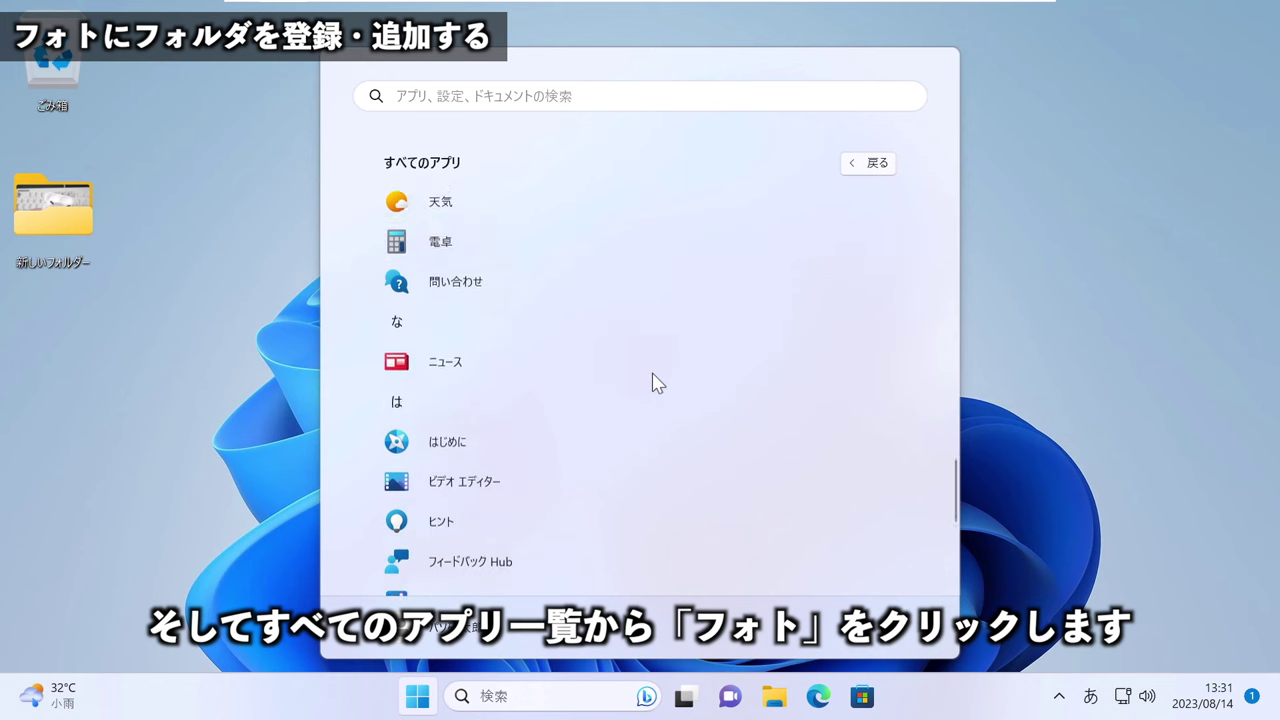
left_click(572, 452)
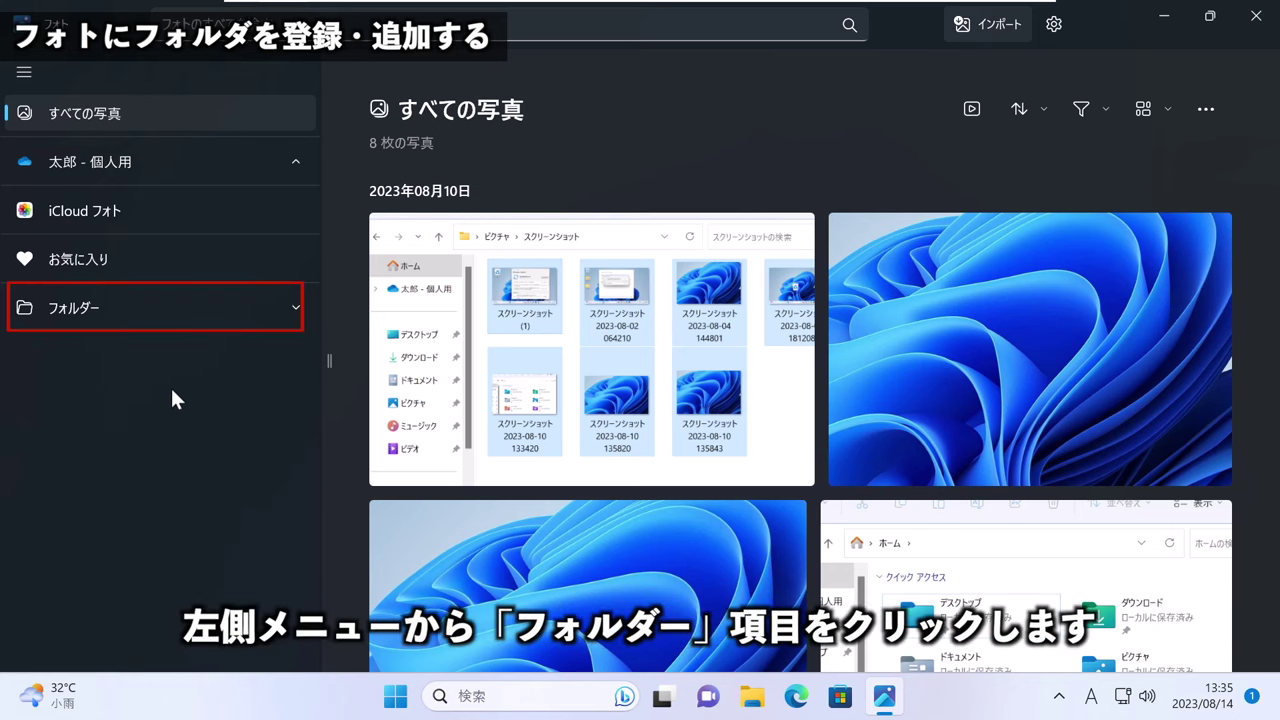
Review the registered folders and the すべての写真 collection, ending on the フォルダー page.
left_click(69, 309)
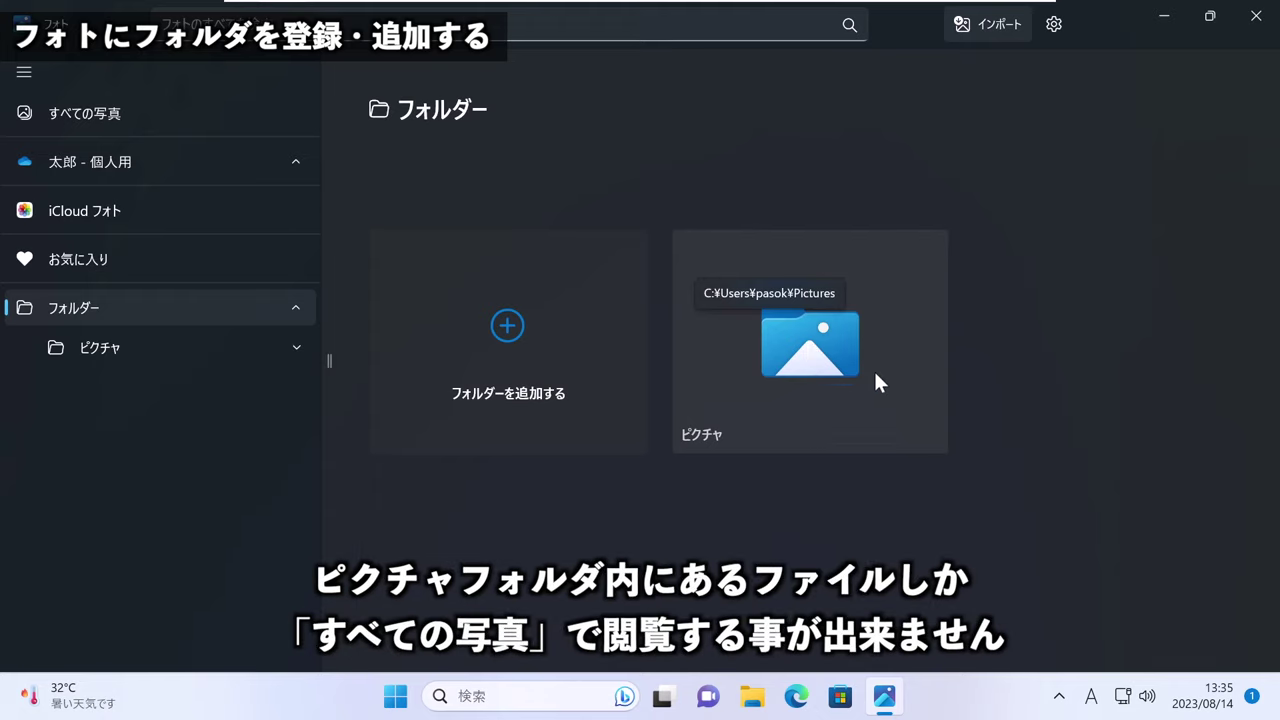
left_click(217, 116)
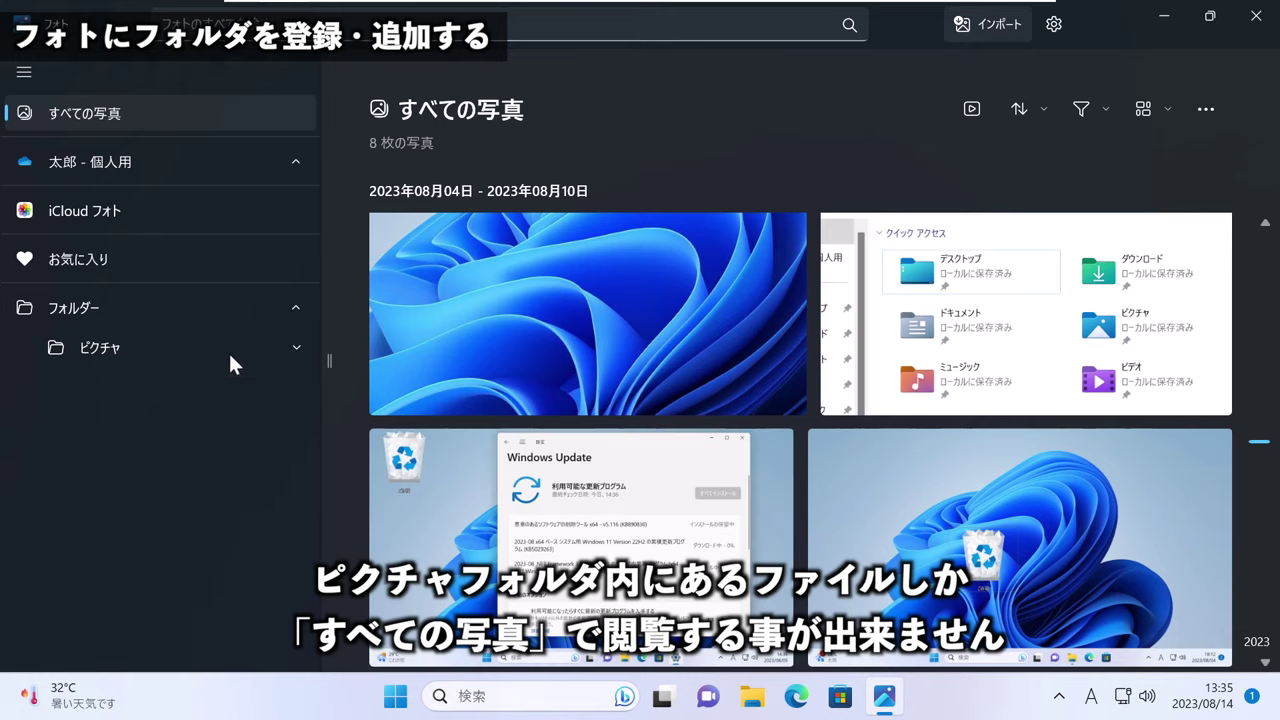
left_click(74, 307)
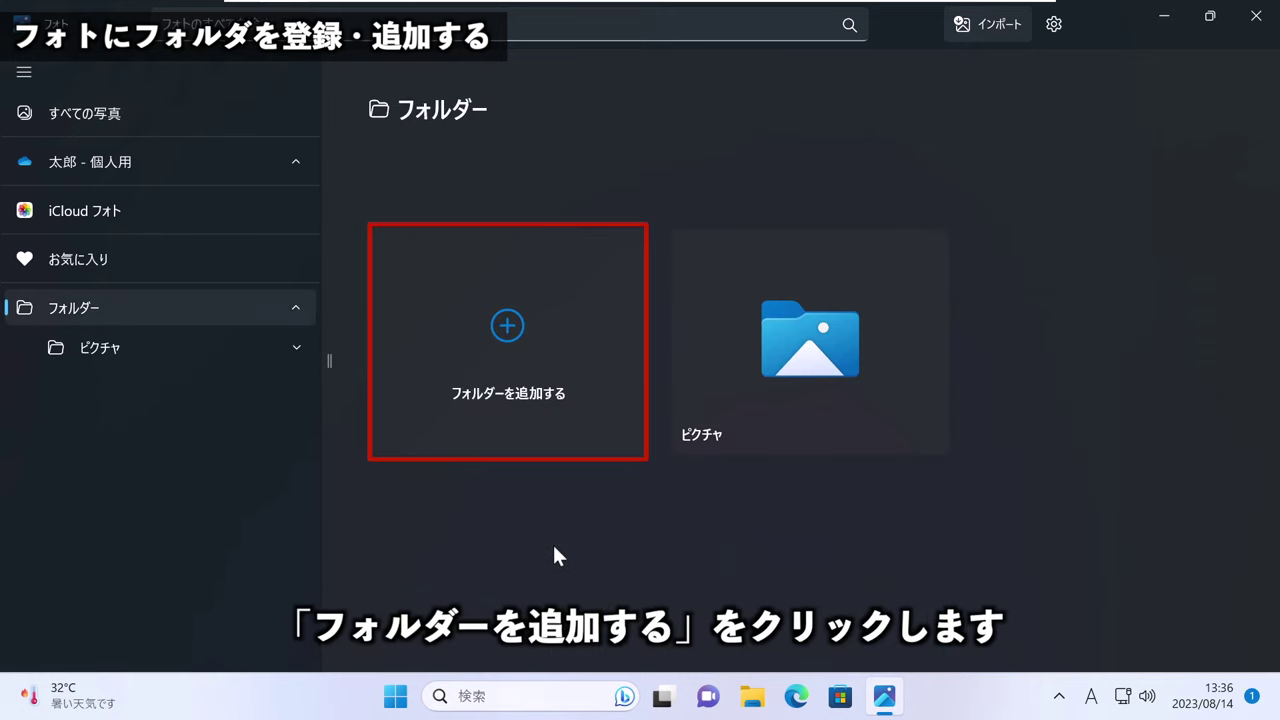
Add the desktop folder 新しいフォルダー to the folders registered in the フォト app.
left_click(558, 348)
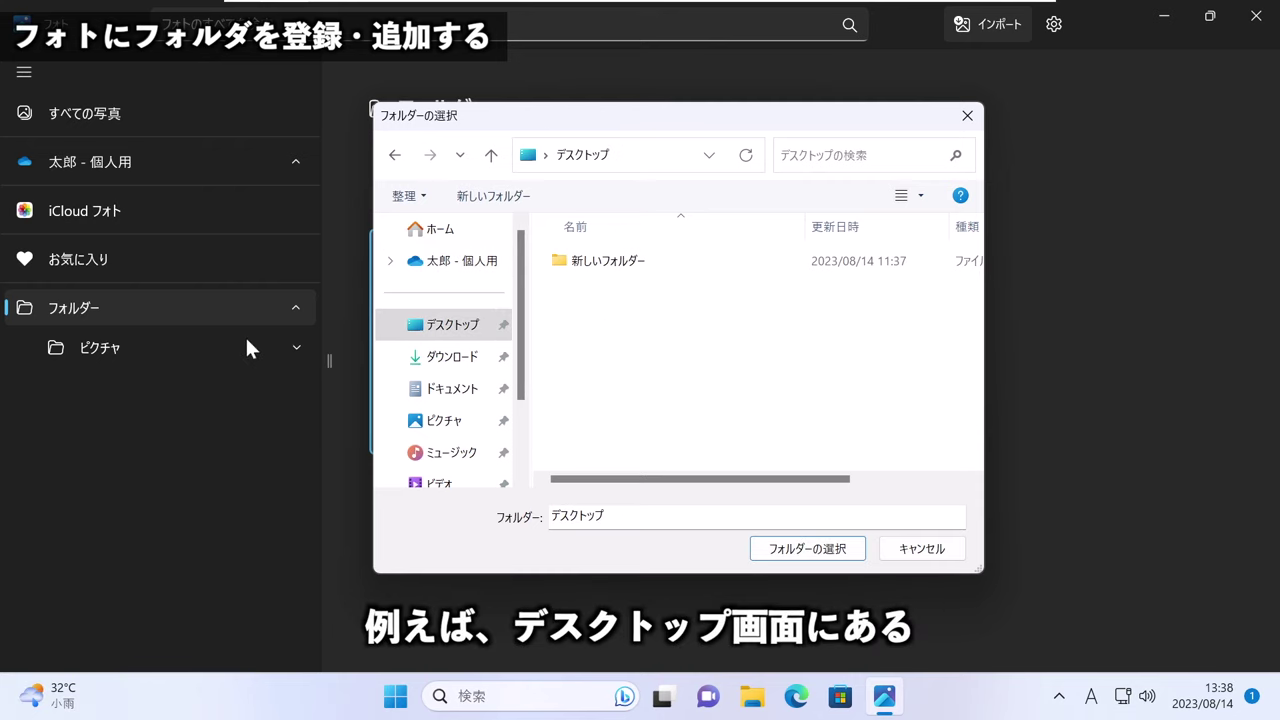
key("super+d")
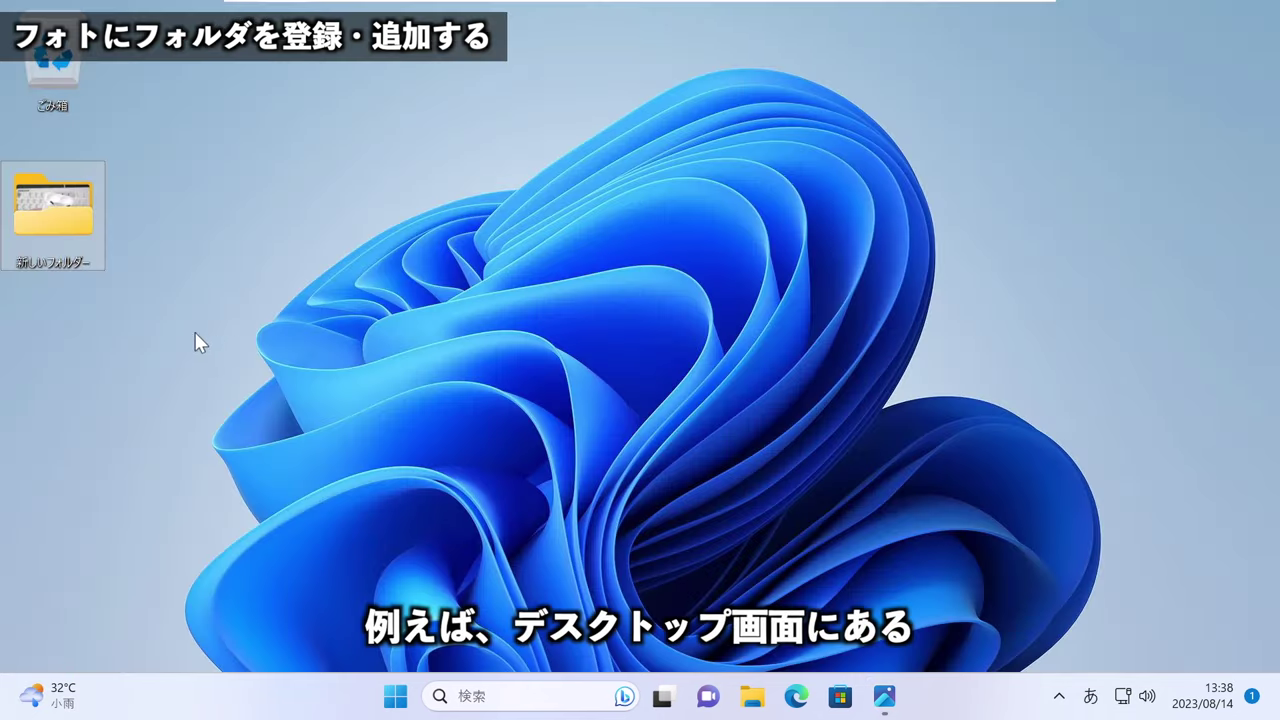
left_click_drag(182, 336, 35, 205)
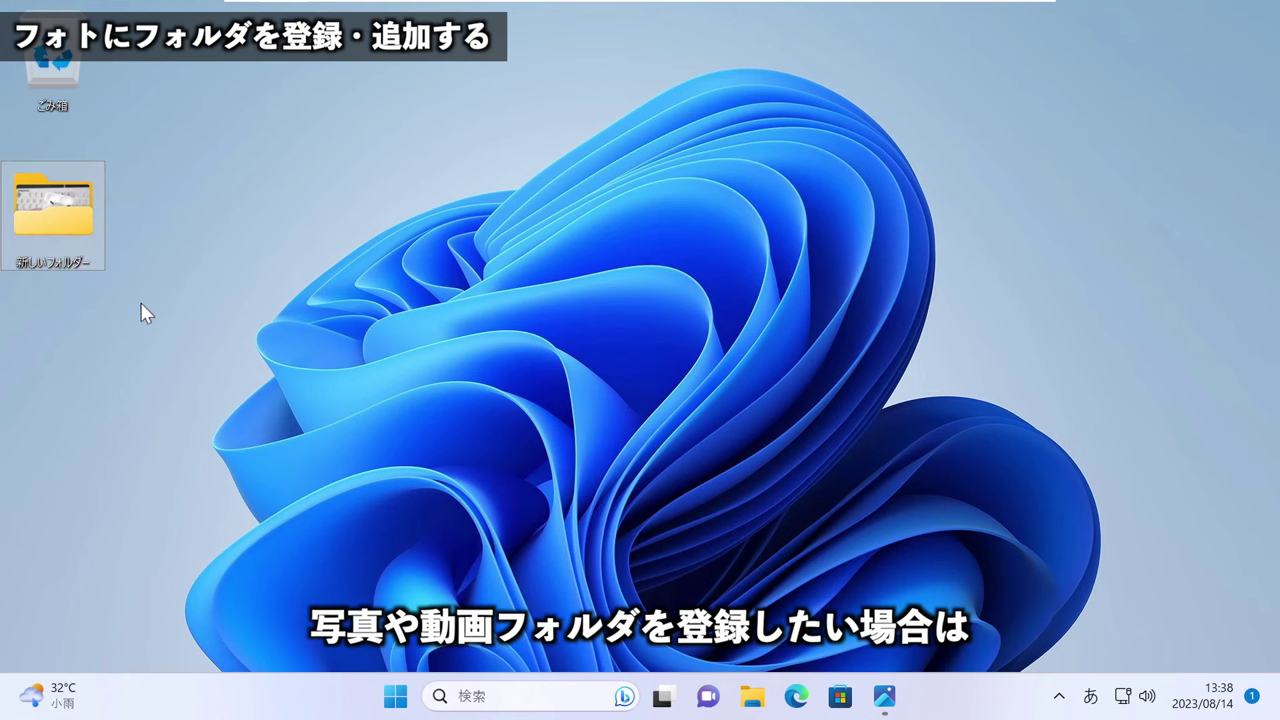
key("super+d")
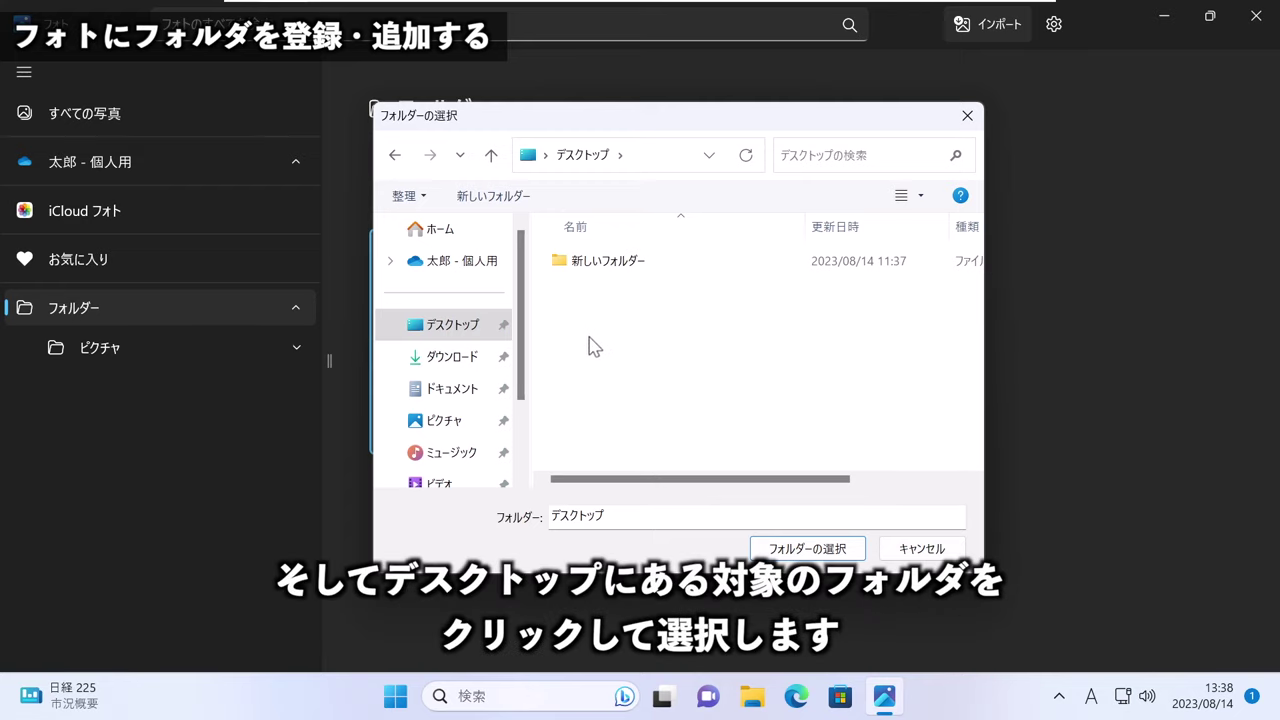
left_click(588, 265)
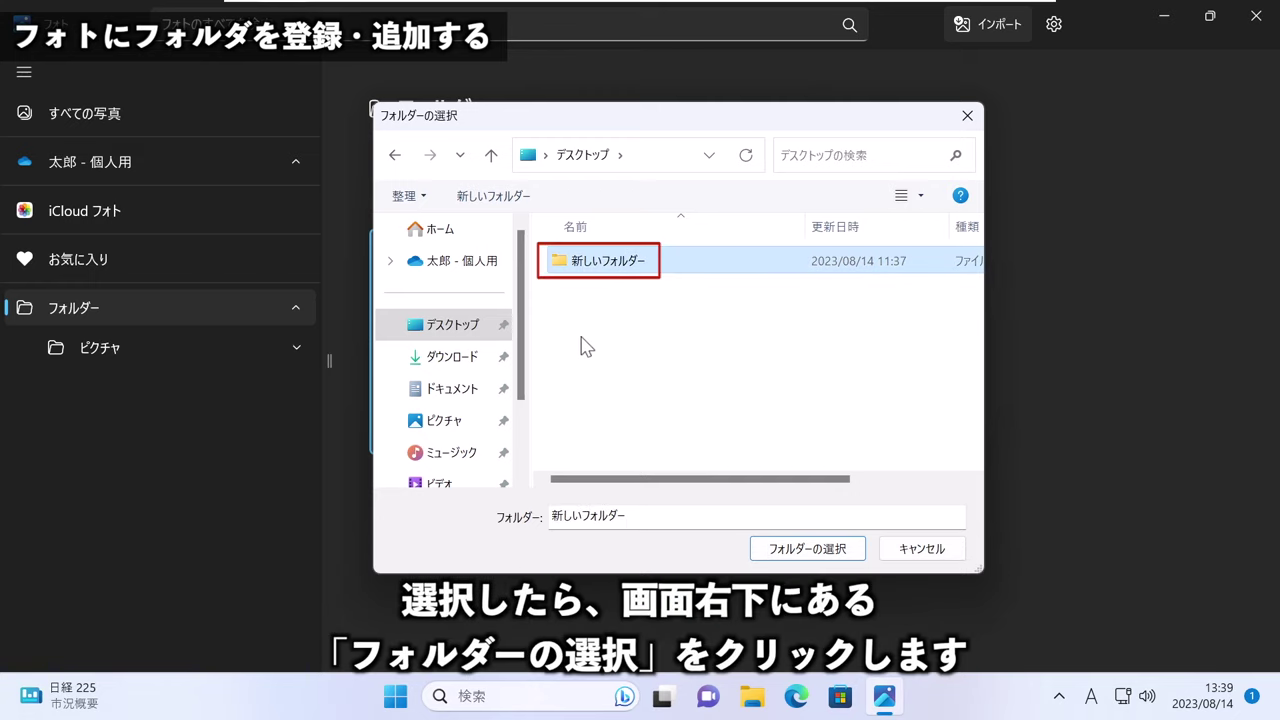
left_click(799, 558)
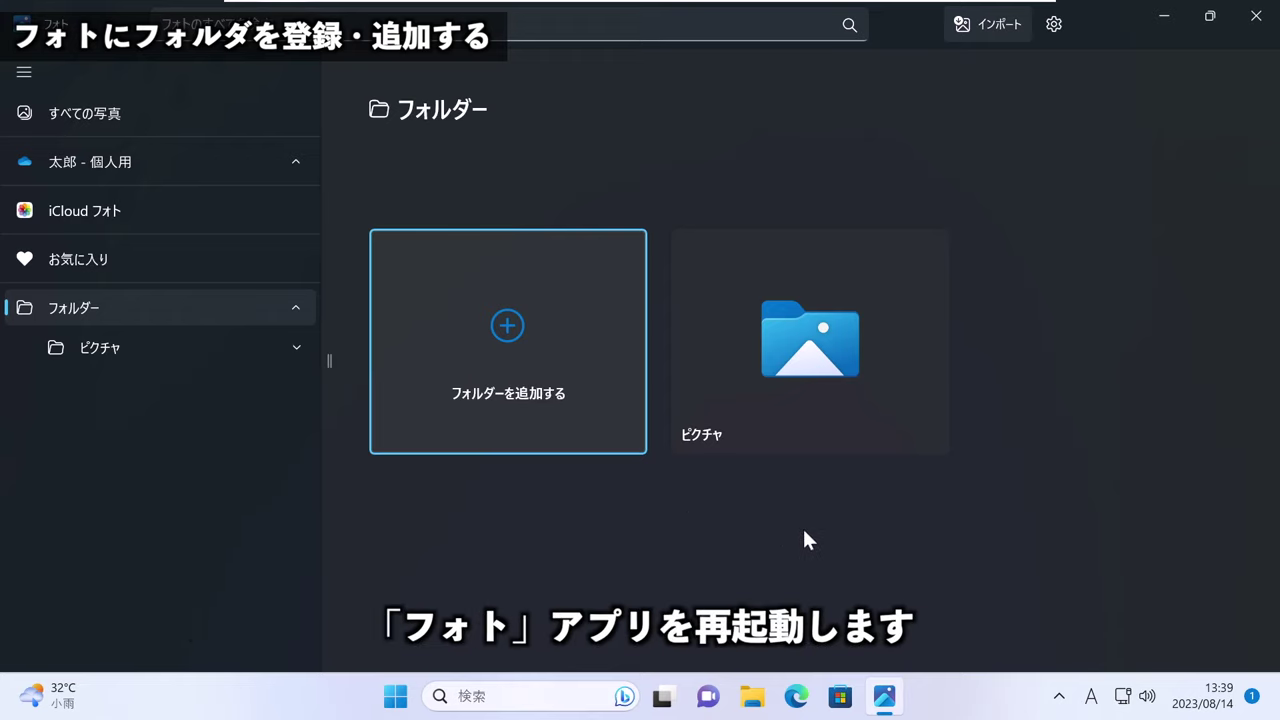
Close the フォト app and relaunch it to refresh its registered folders.
left_click(1256, 18)
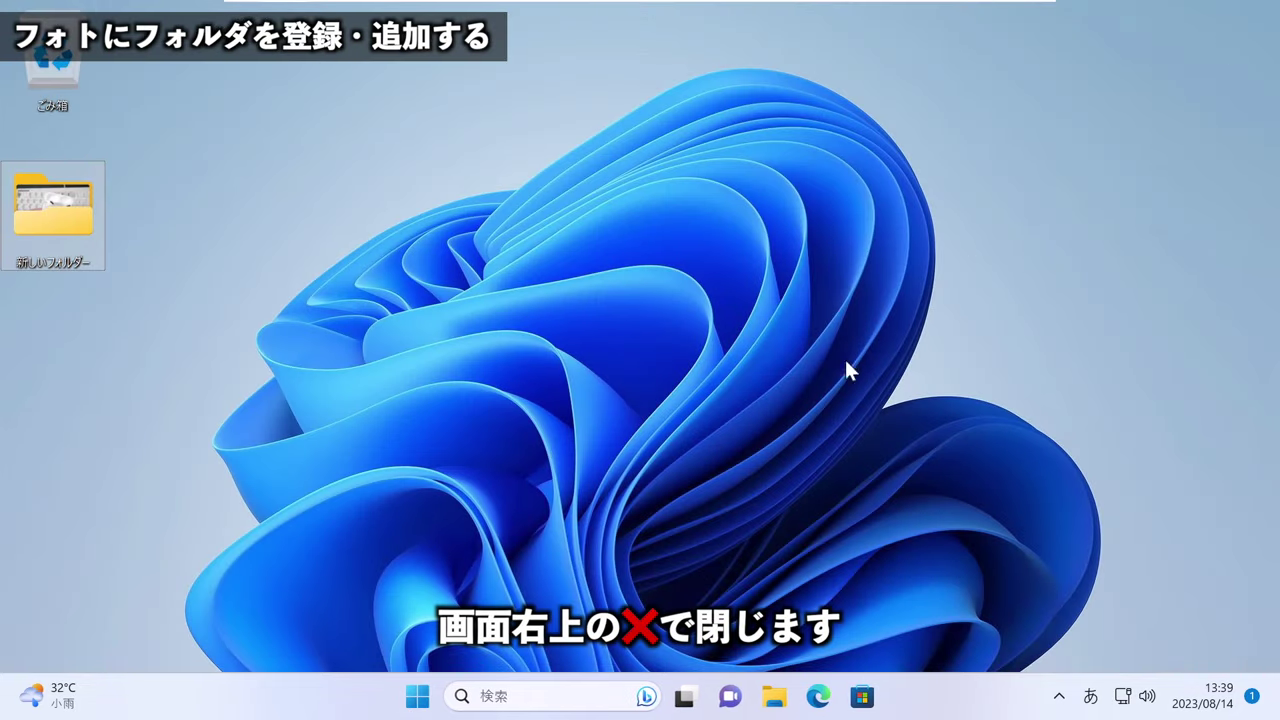
key("super")
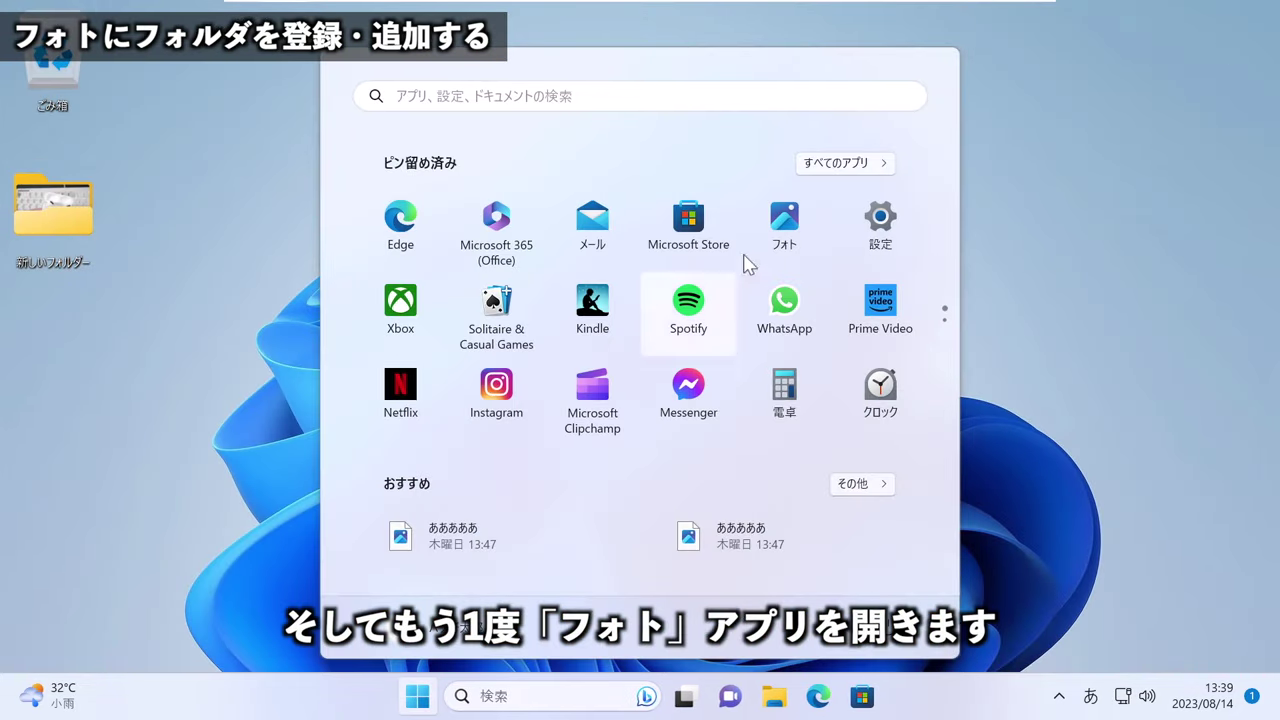
left_click(795, 220)
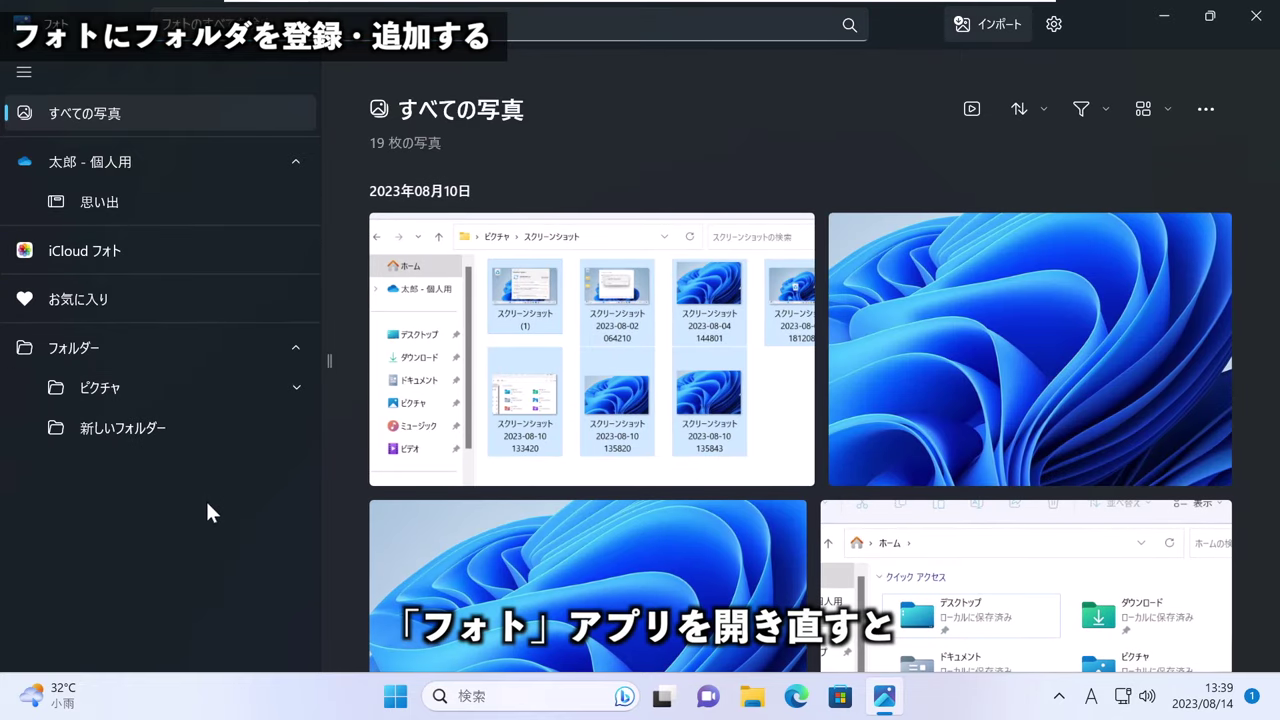
Check the フォルダー page for the added folder and browse the combined images in すべての写真.
left_click(147, 348)
scroll(845, 580, "down", 2)
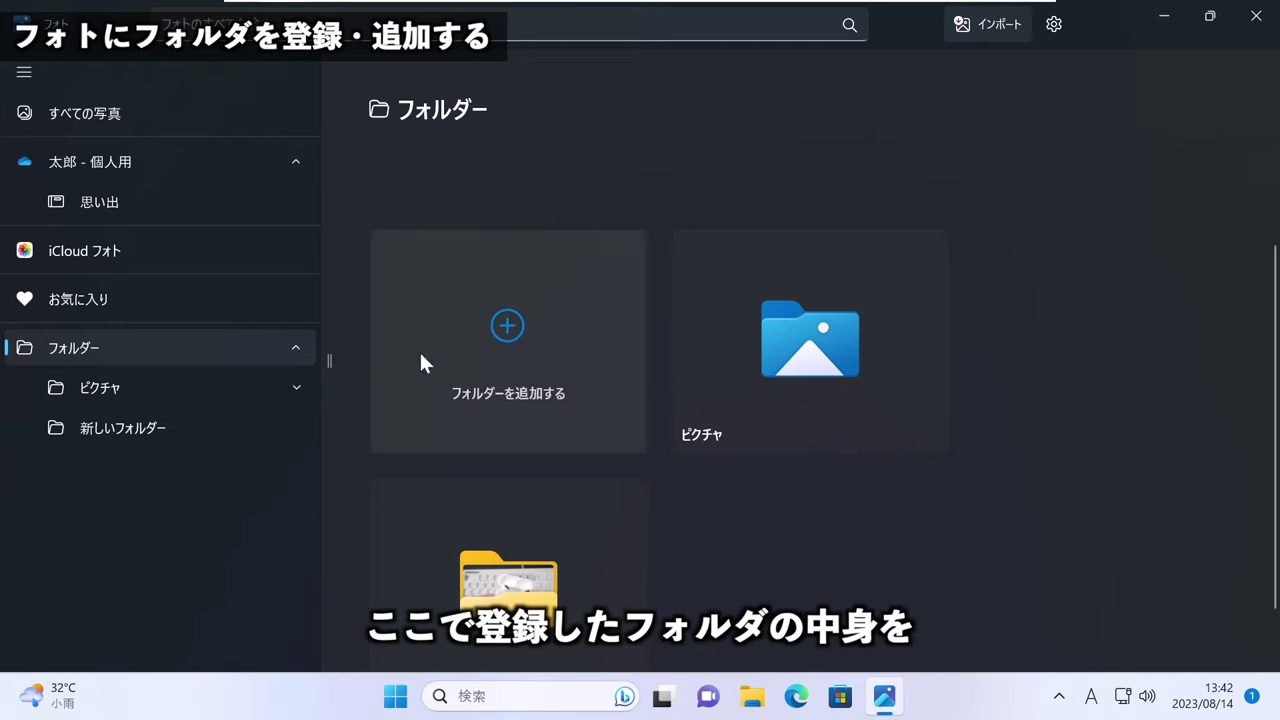
left_click(187, 117)
scroll(638, 410, "down", 10)
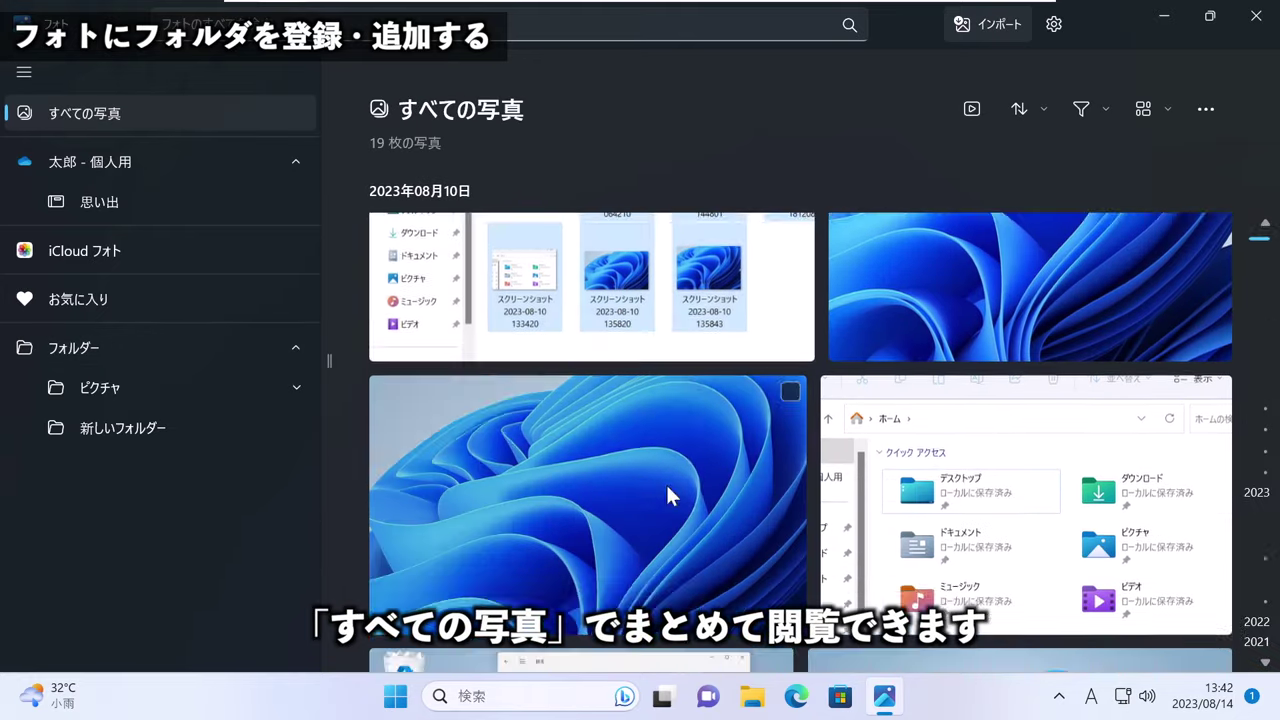
scroll(616, 456, "down", 10)
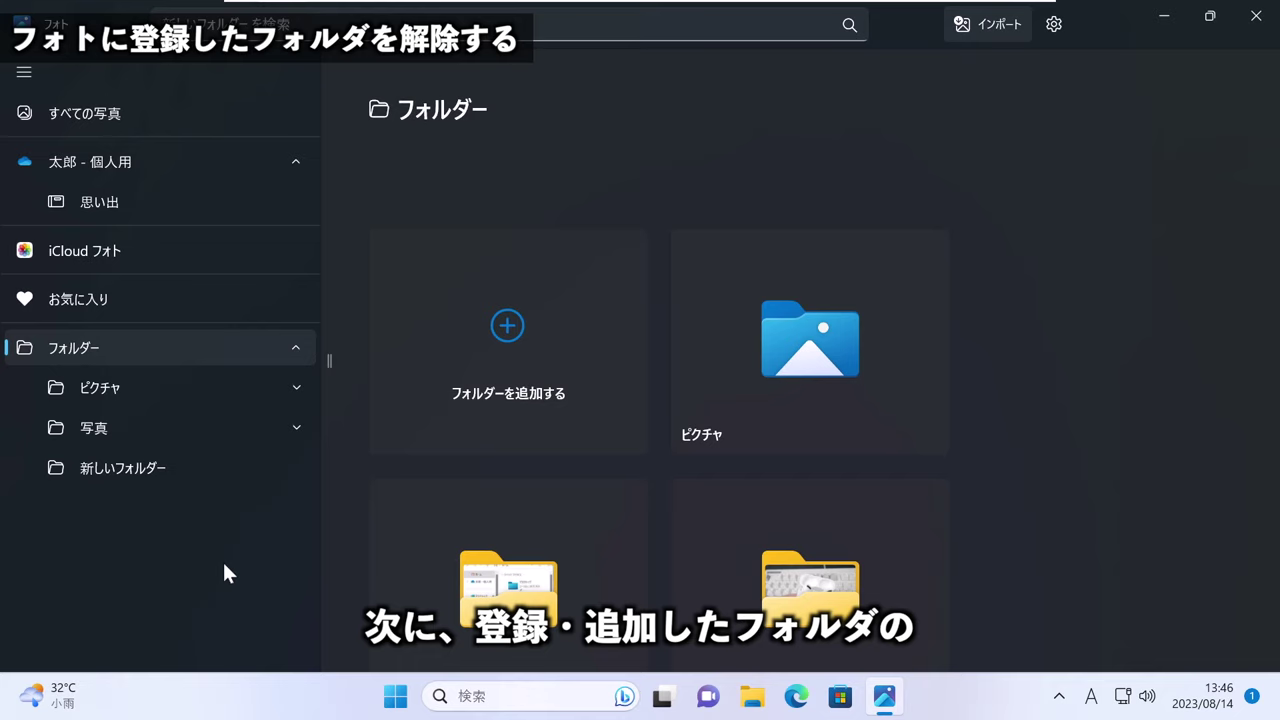
Remove the 写真 folder from the フォト app's registered folders and confirm the removal.
scroll(722, 350, "down", 1)
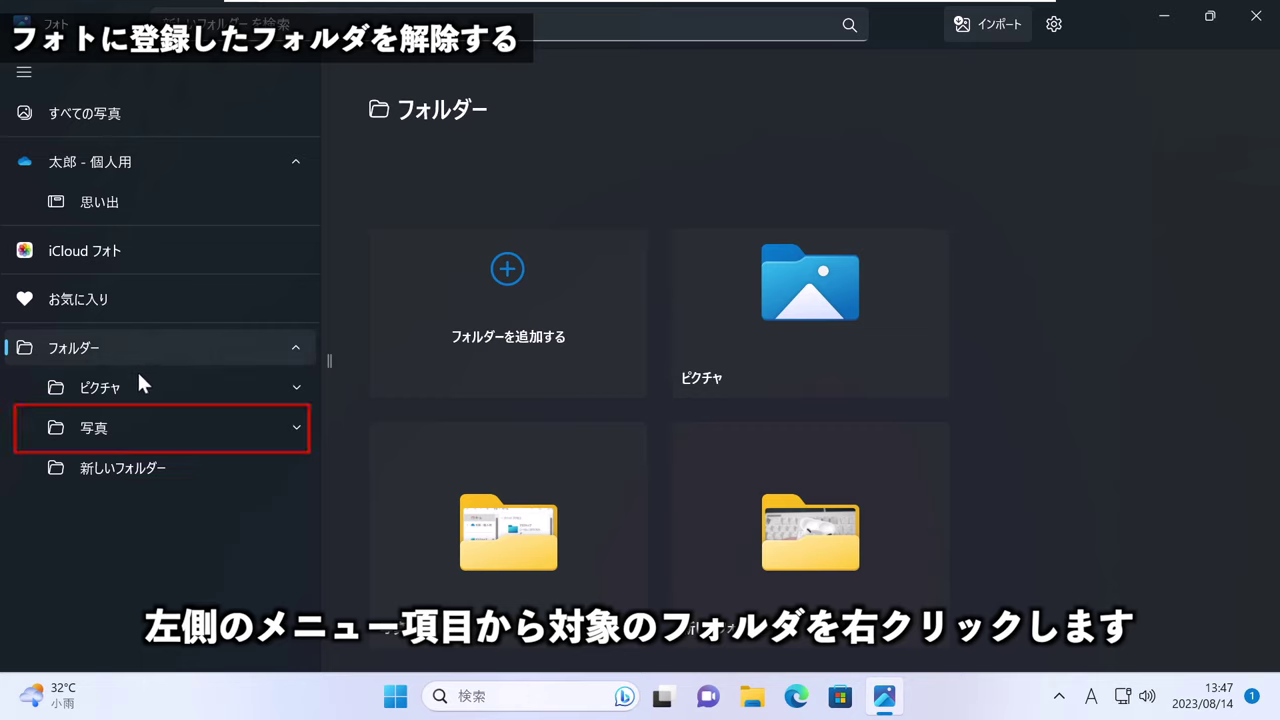
right_click(126, 428)
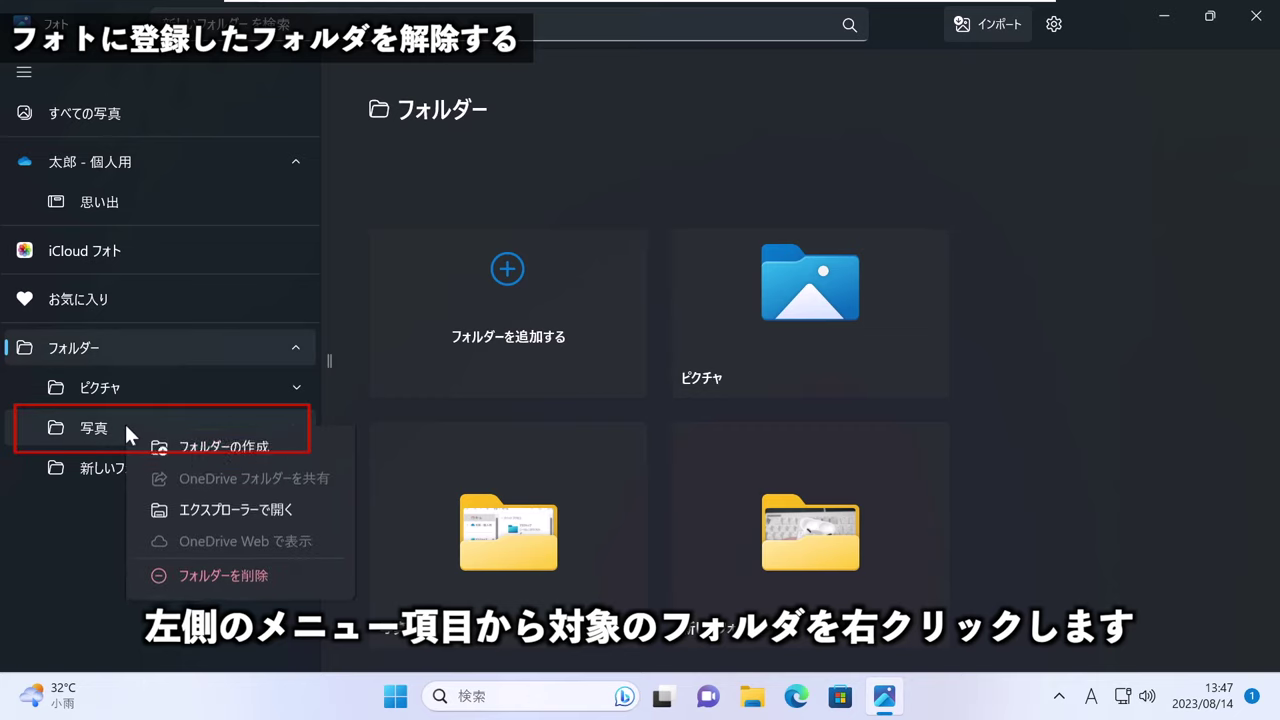
left_click(237, 583)
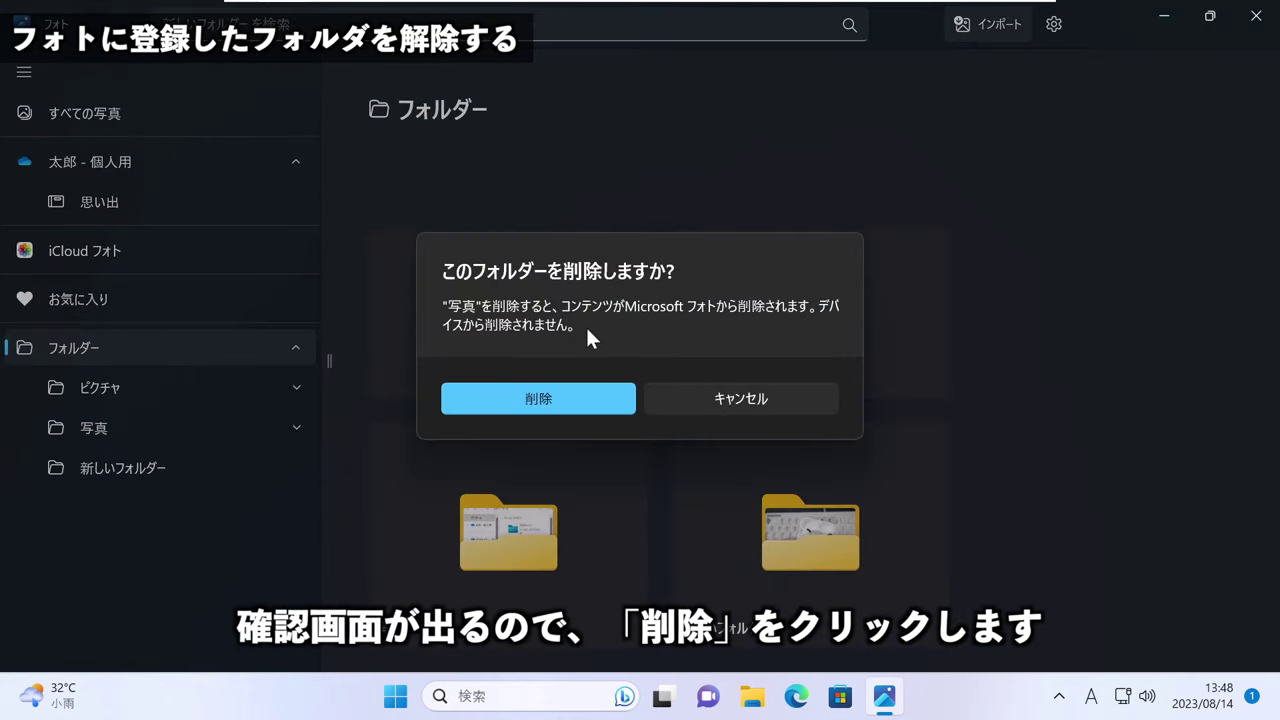
left_click(536, 400)
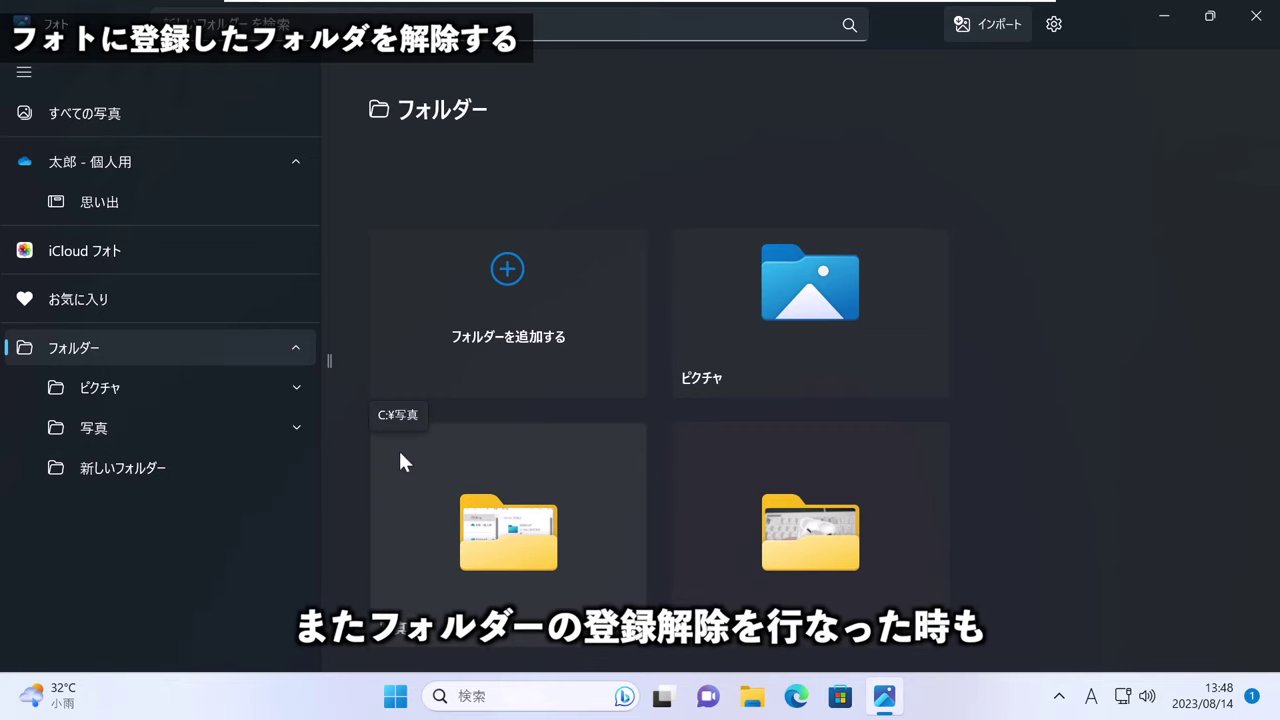
Restart the フォト app and open the フォルダー page to check the registered folders.
left_click(1265, 28)
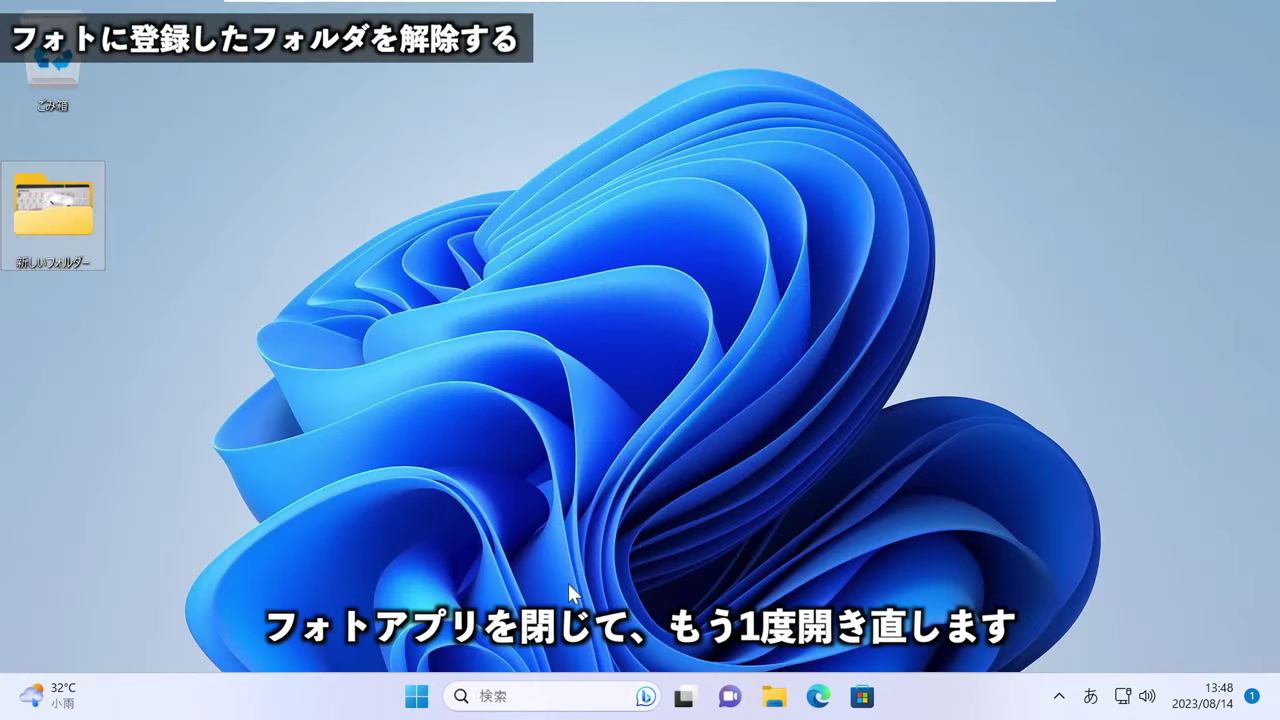
left_click(417, 698)
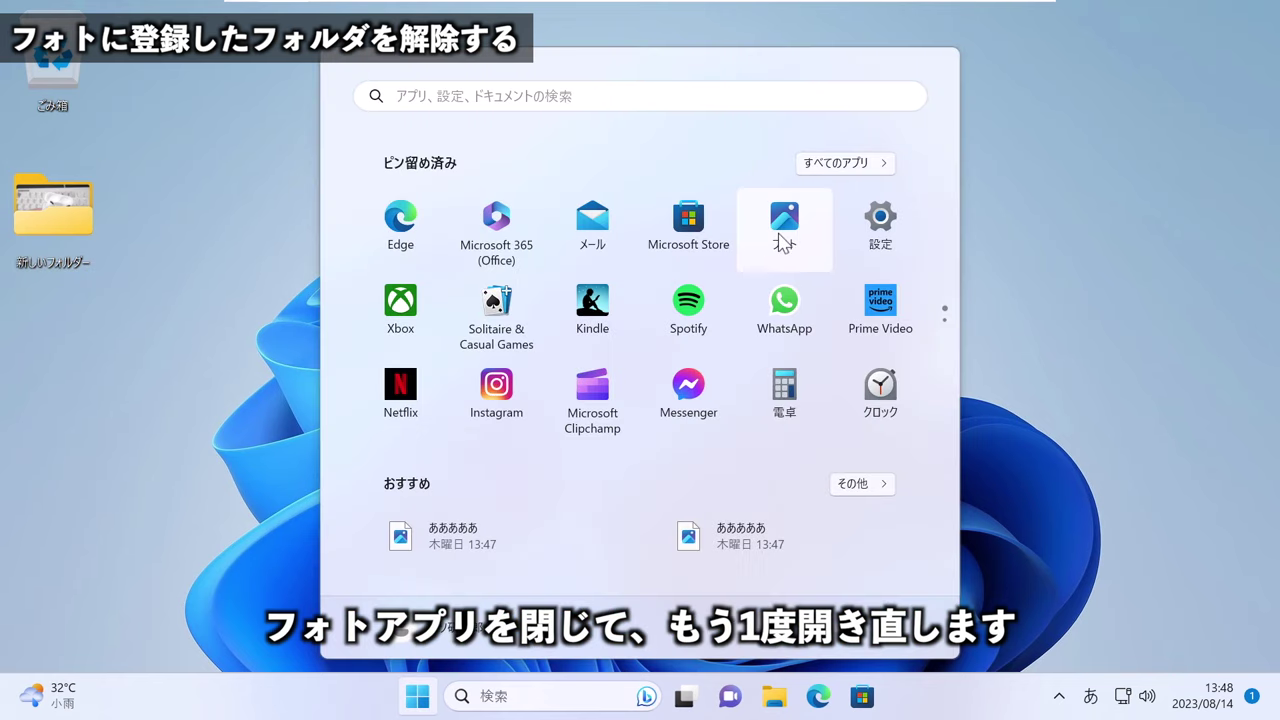
left_click(779, 231)
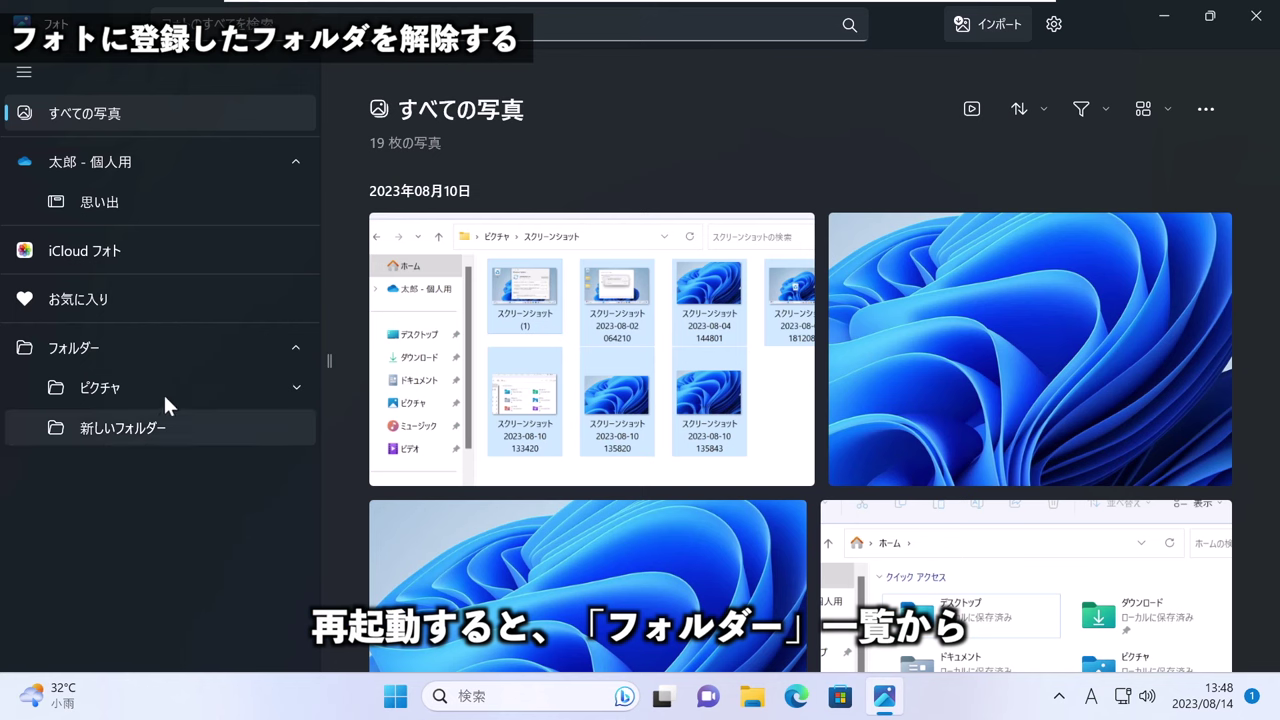
left_click(141, 342)
scroll(700, 500, "down", 1)
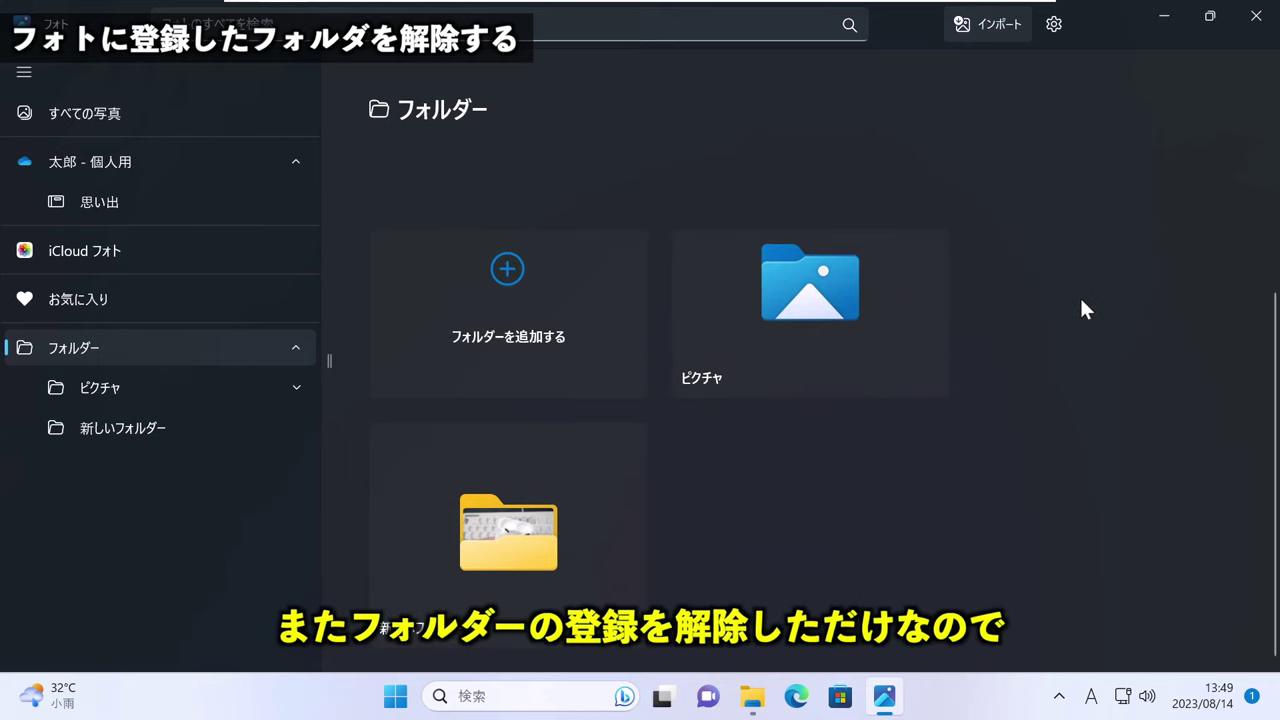
Minimize the フォト window and check the folders on the desktop.
left_click(1166, 18)
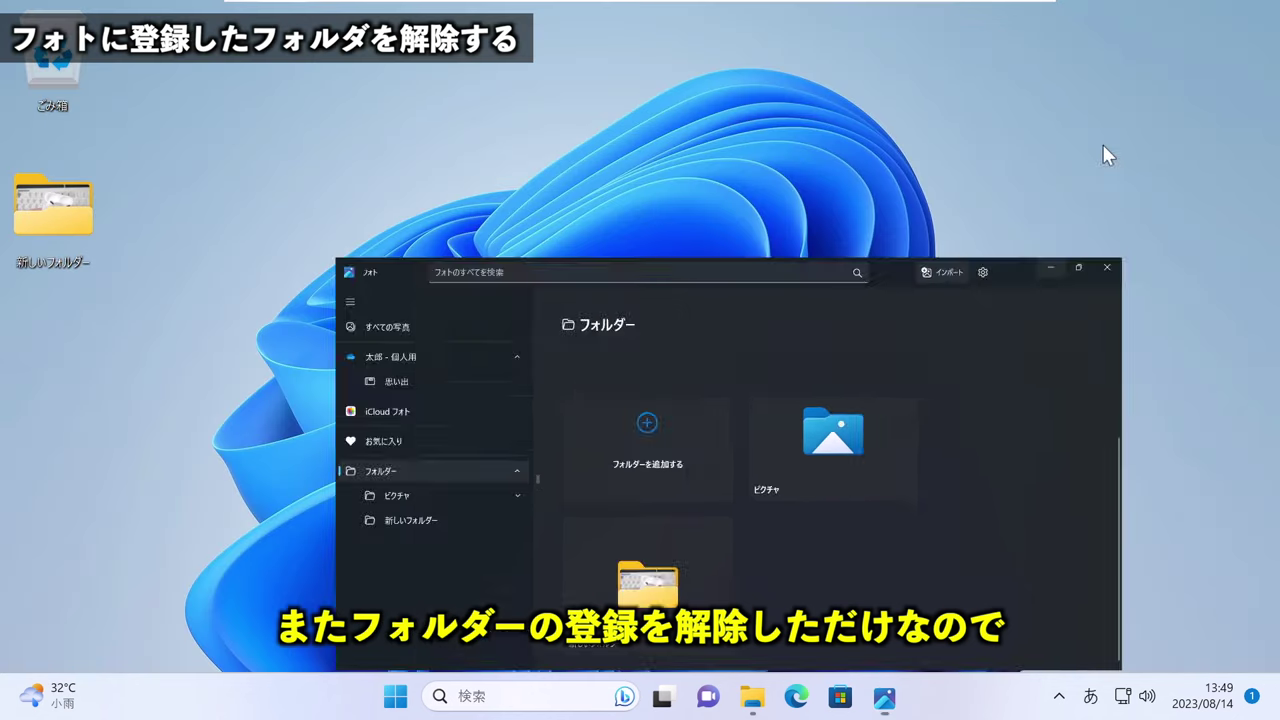
left_click_drag(981, 409, 463, 274)
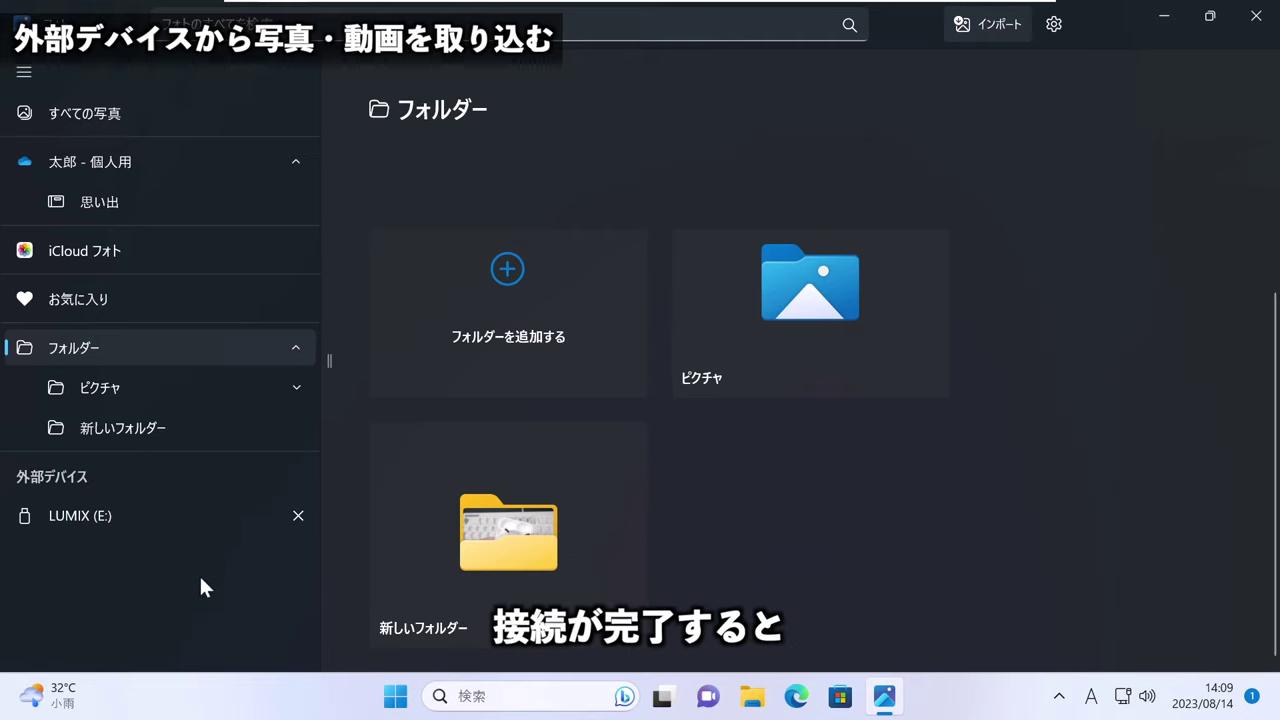
View the contents of the LUMIX (E:) device and check the フォルダー page for registered import destinations.
left_click(101, 513)
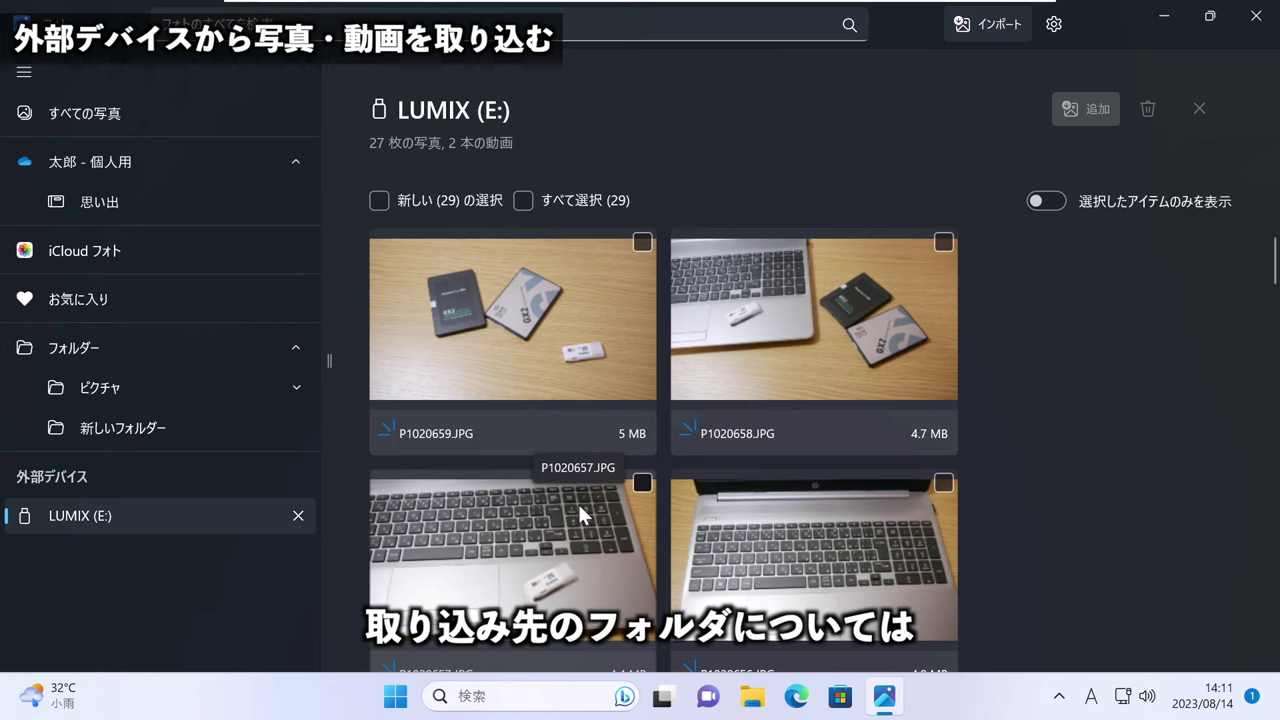
left_click(188, 357)
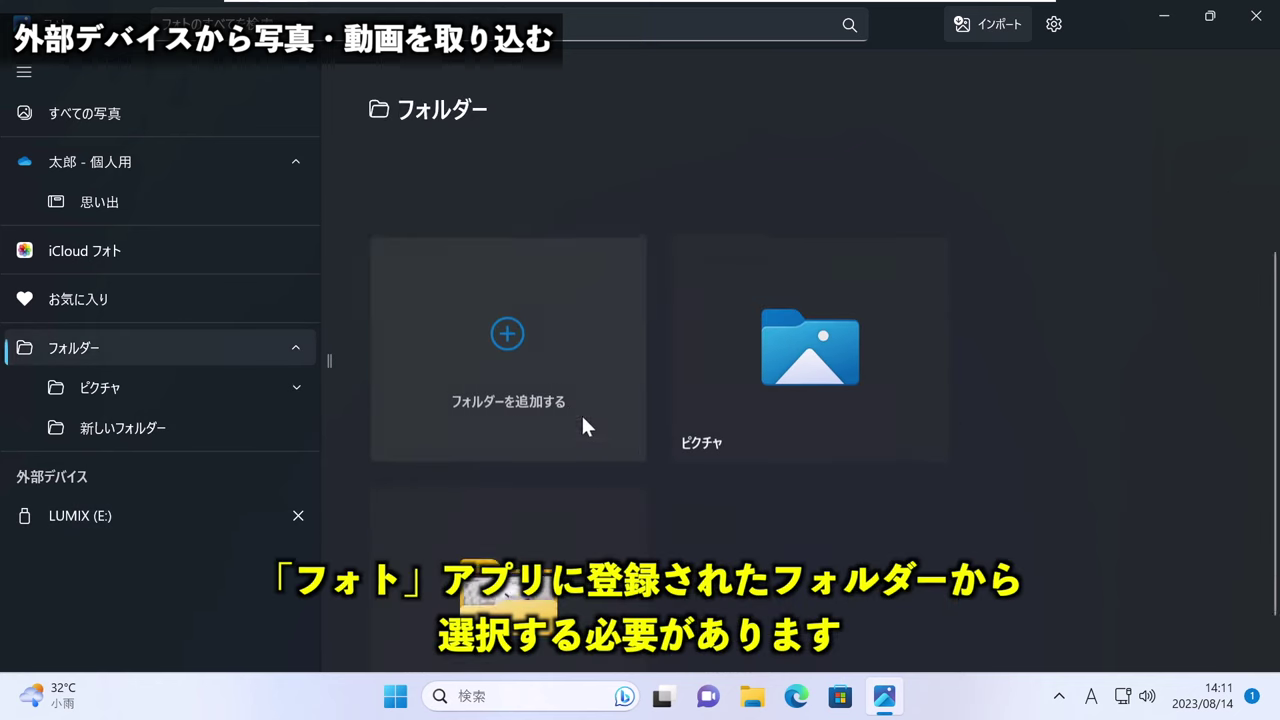
scroll(700, 510, "down", 1)
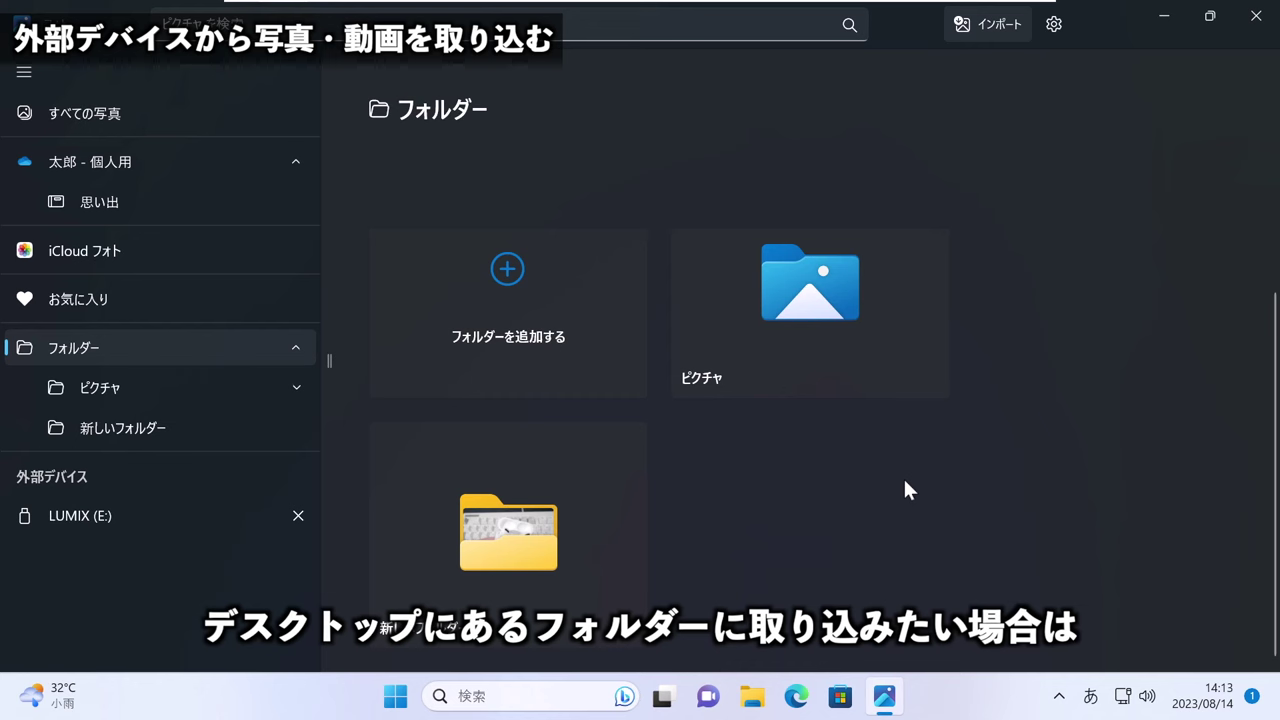
Minimize the フォト window, create a new folder on the desktop and name it SDカード取り込み用.
left_click(1163, 17)
left_click_drag(290, 438, 136, 346)
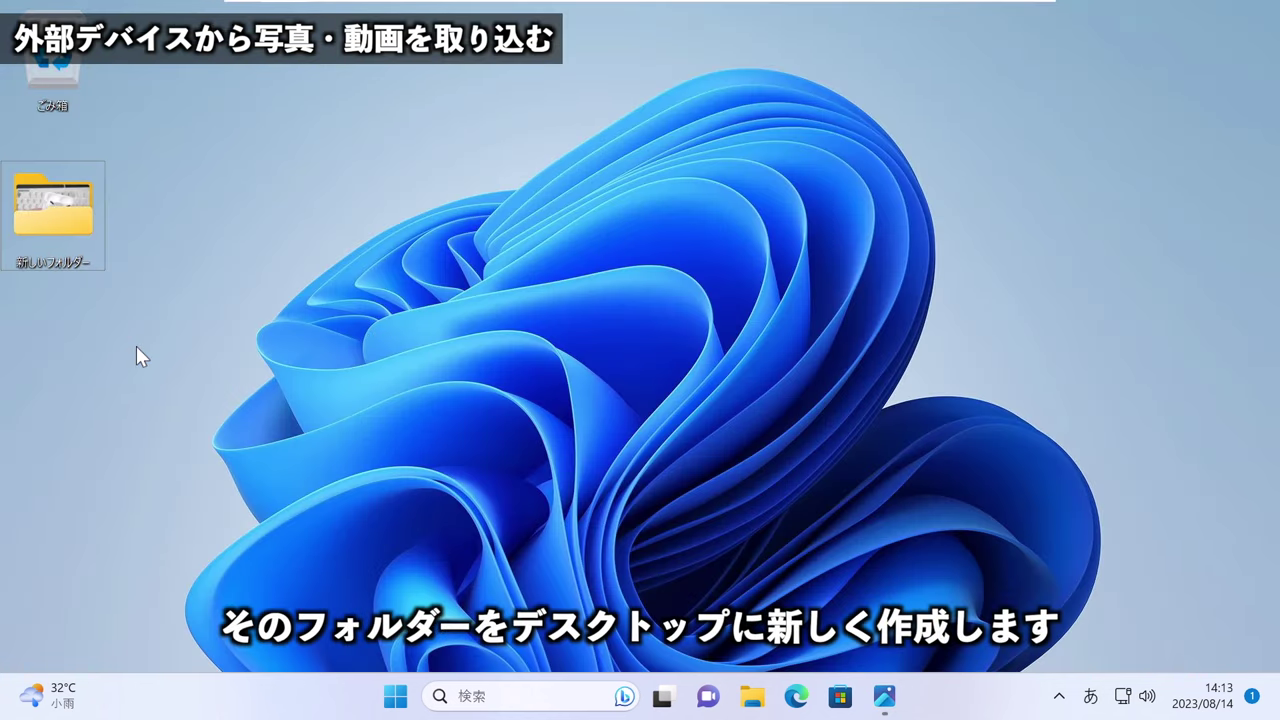
right_click(277, 309)
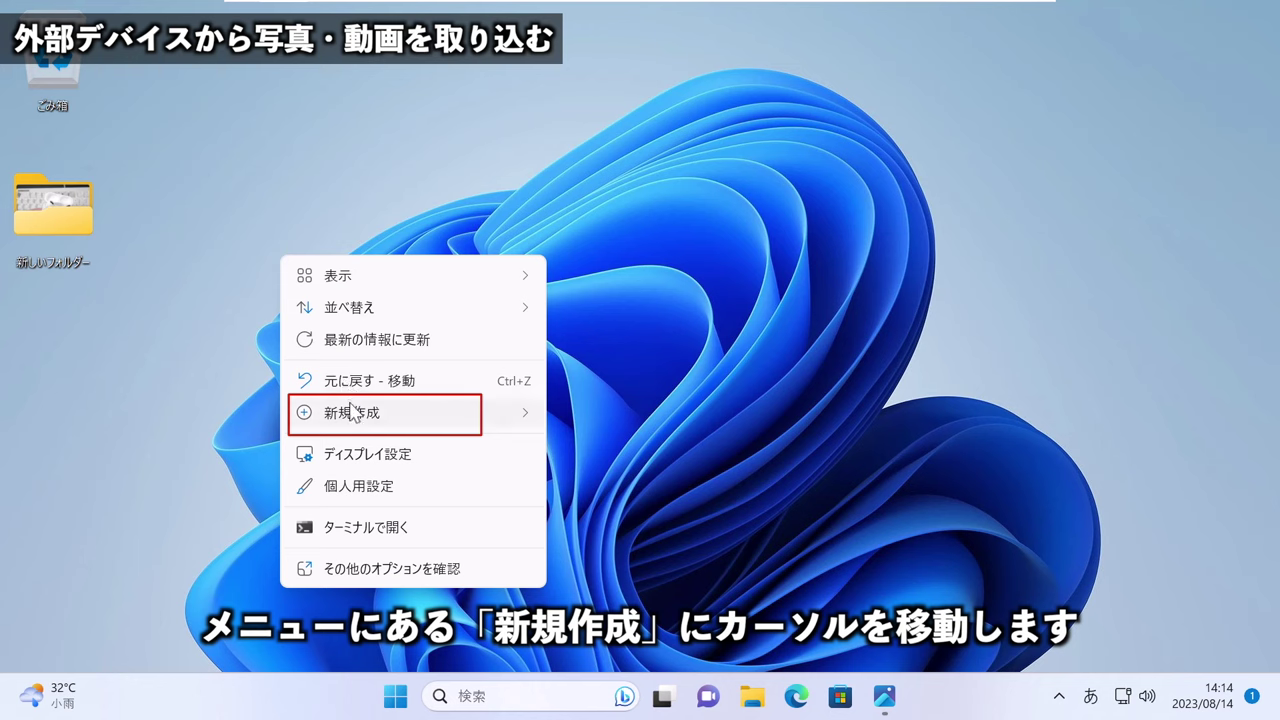
mouse_move(355, 418)
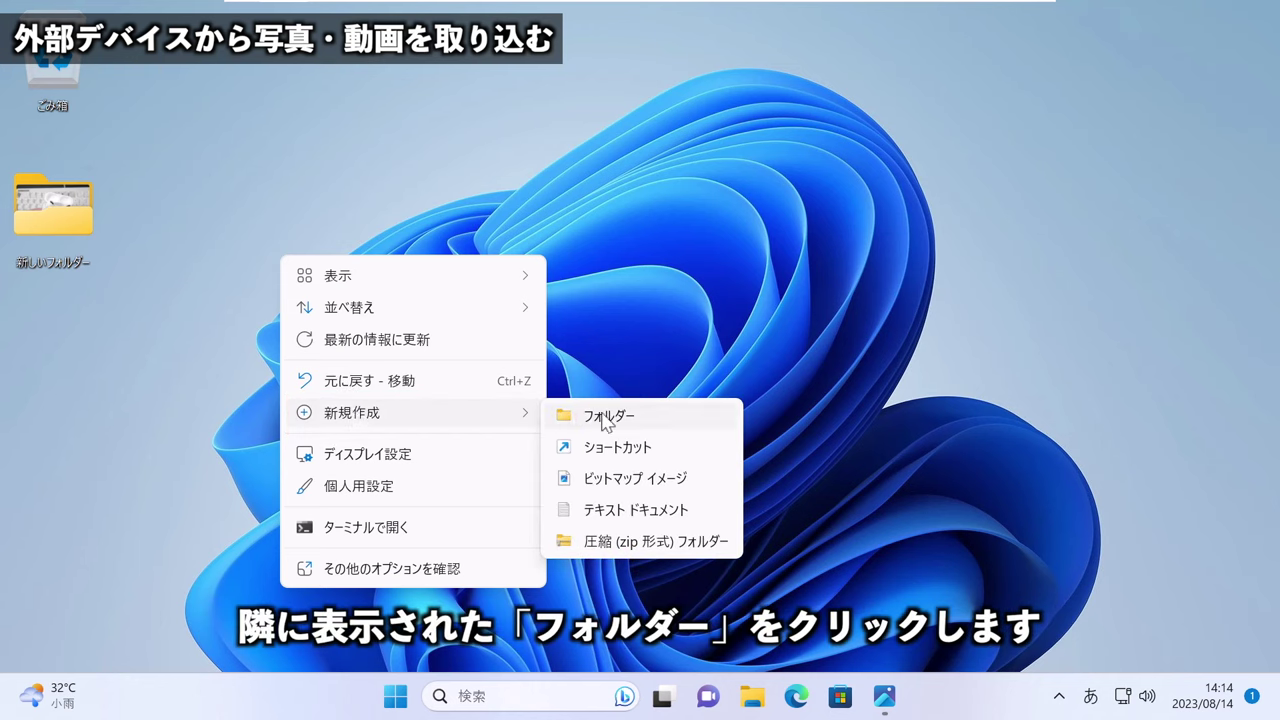
left_click(639, 416)
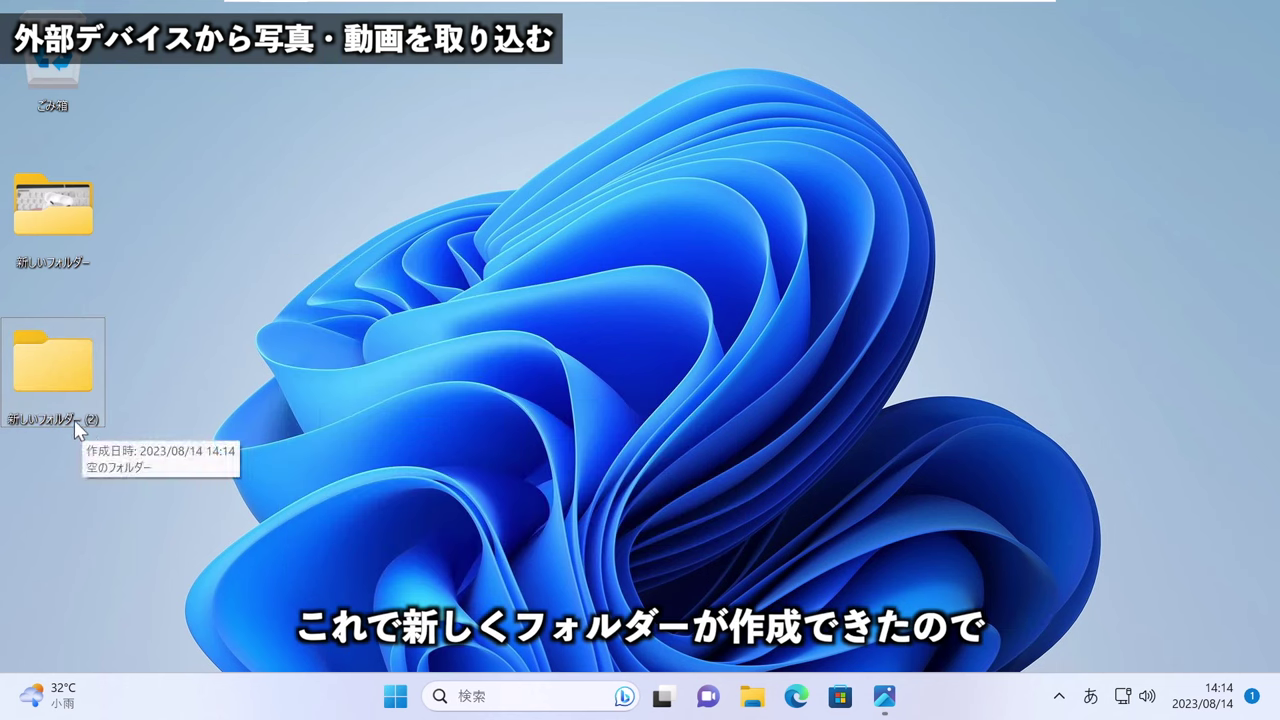
left_click(68, 417)
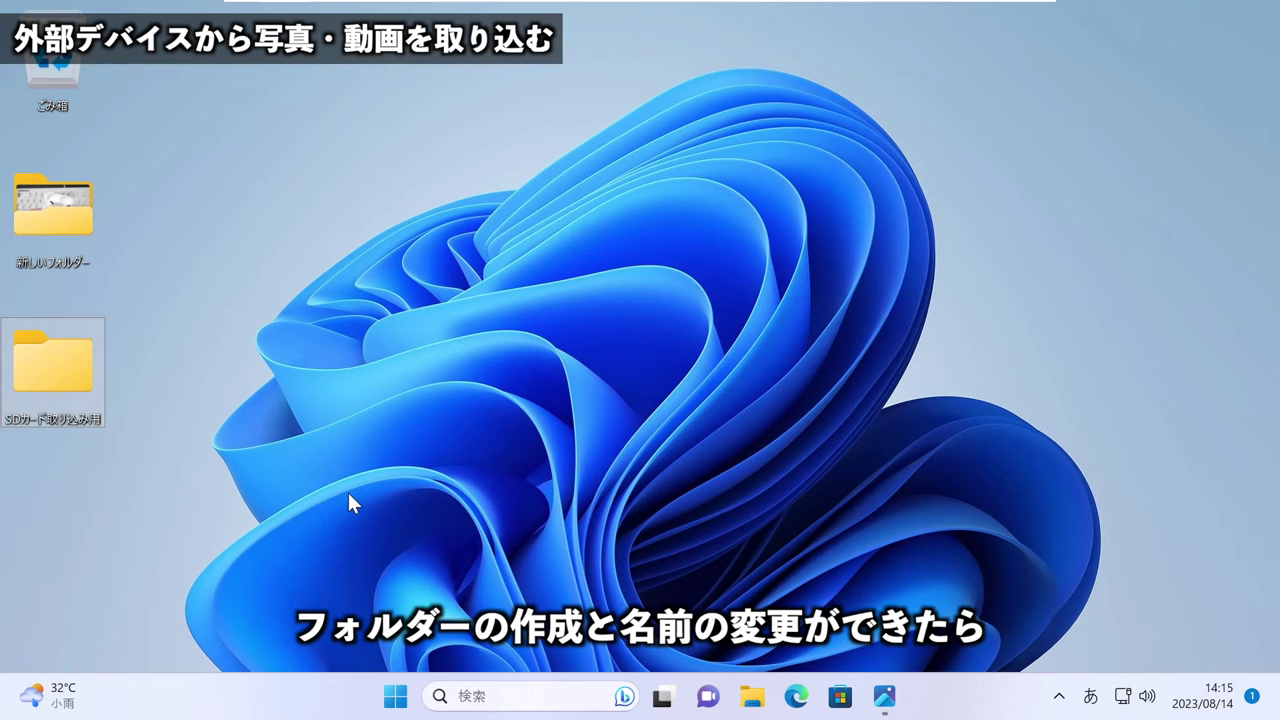
Register the desktop folder SDカード取り込み用 in the フォト app's folder list.
left_click(884, 696)
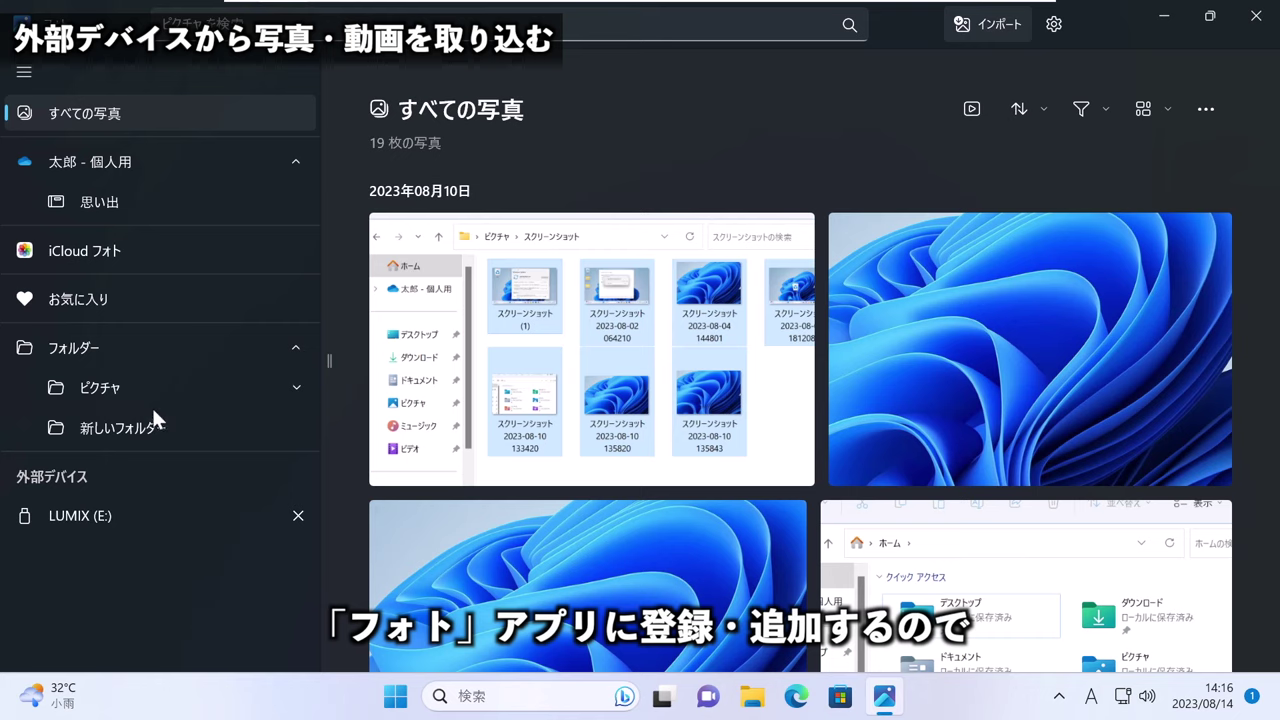
left_click(83, 346)
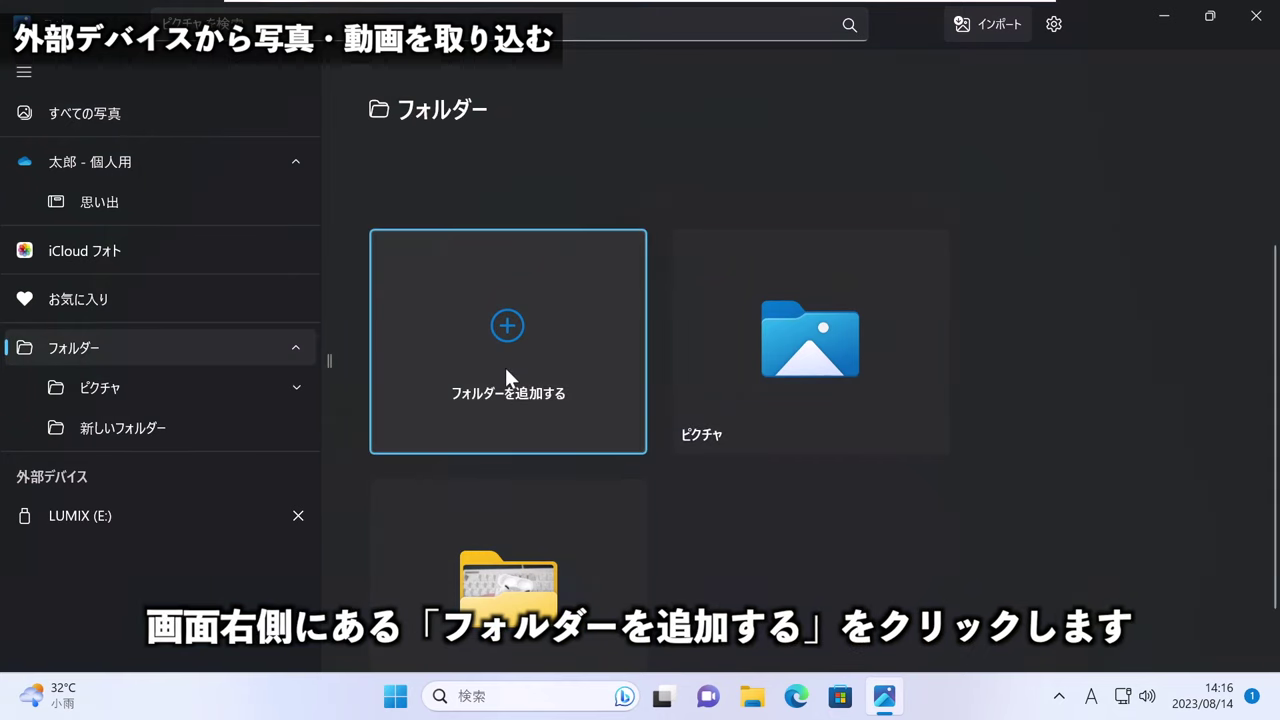
left_click(505, 368)
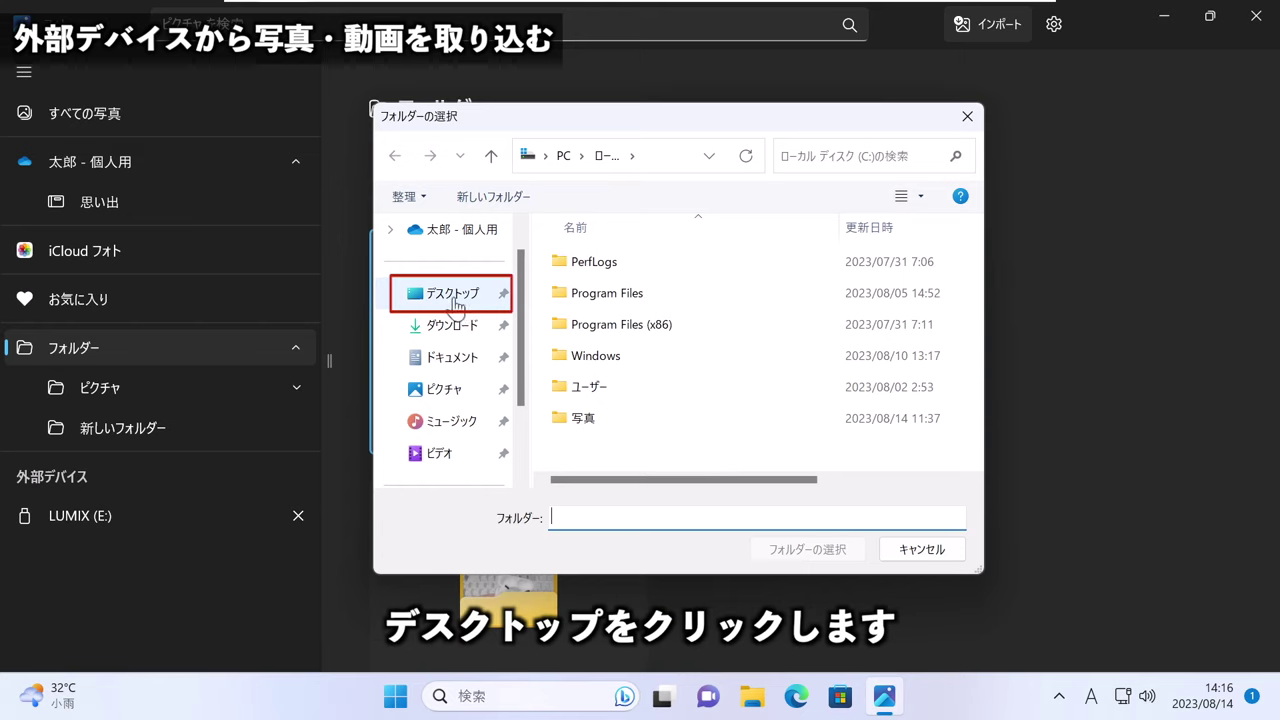
left_click(455, 303)
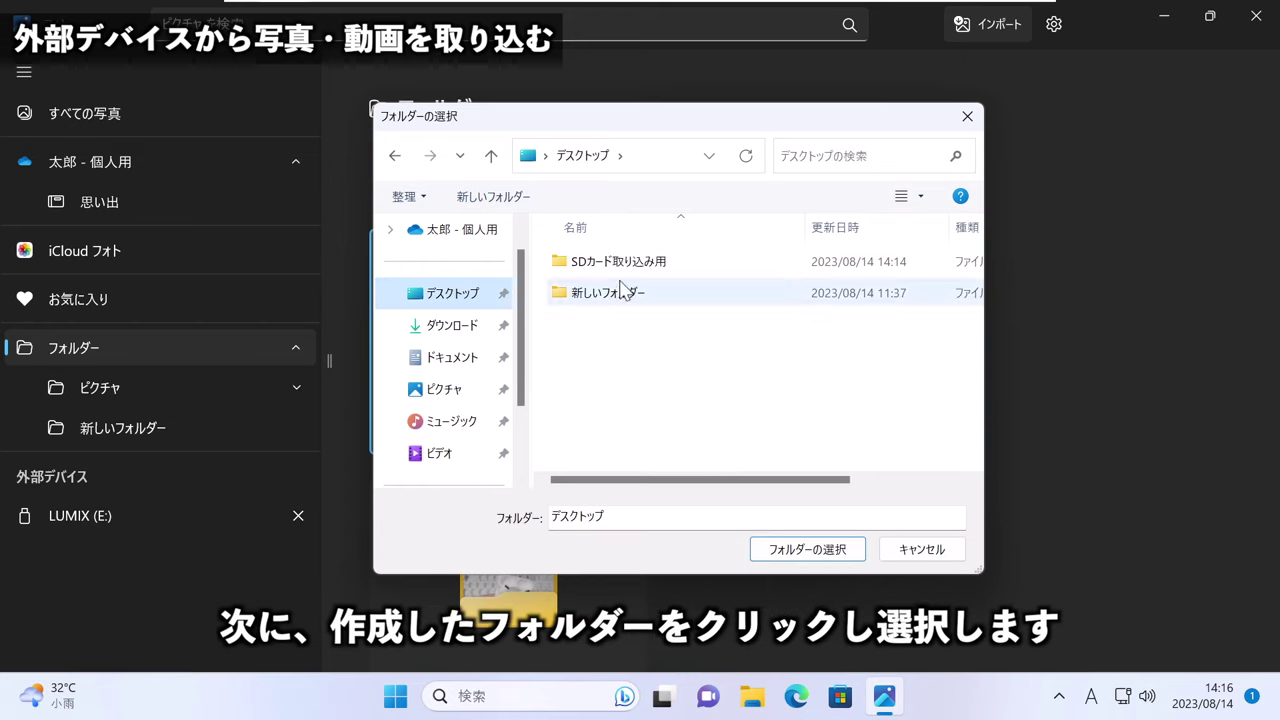
left_click(628, 268)
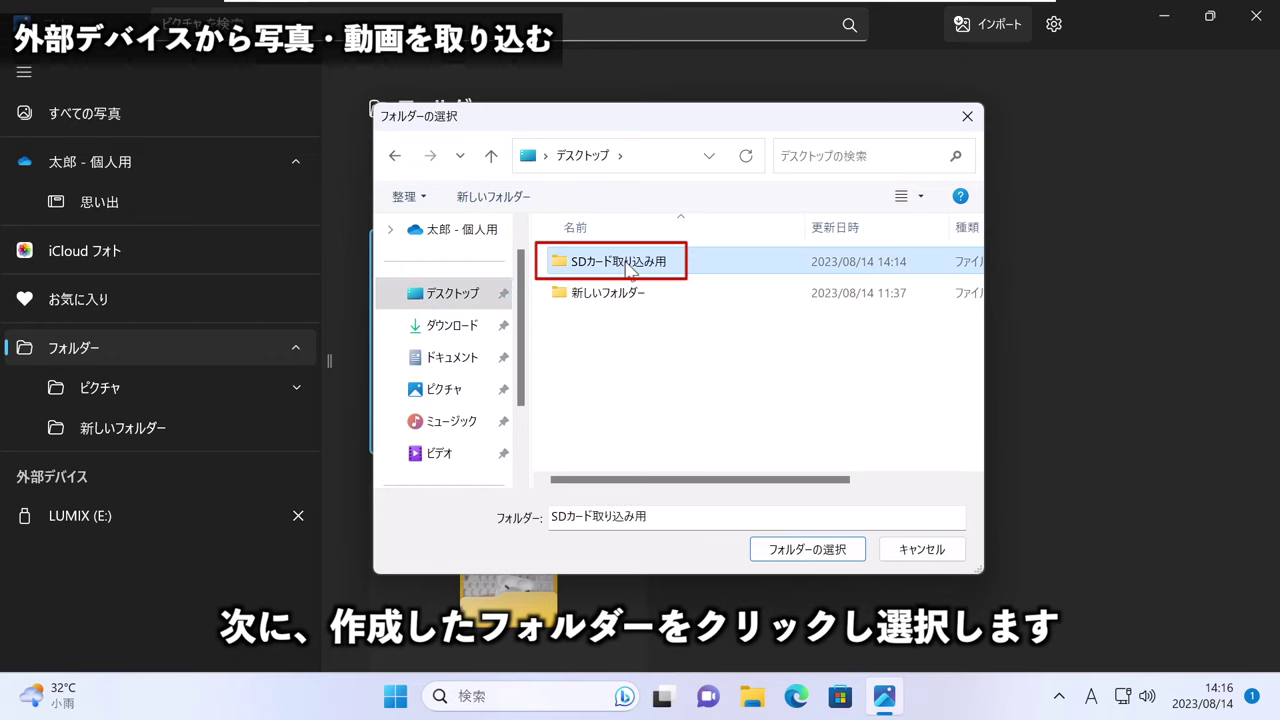
left_click(809, 550)
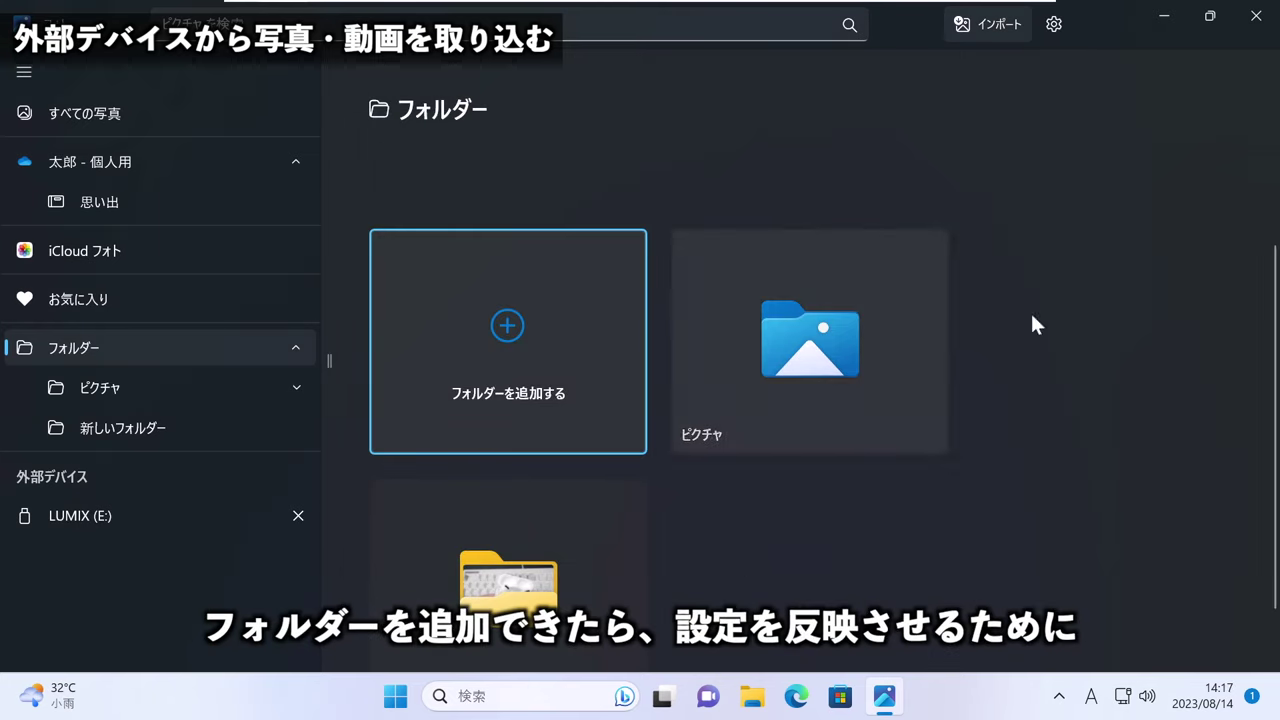
Close and relaunch the フォト app to apply the new folder registration.
left_click(1258, 18)
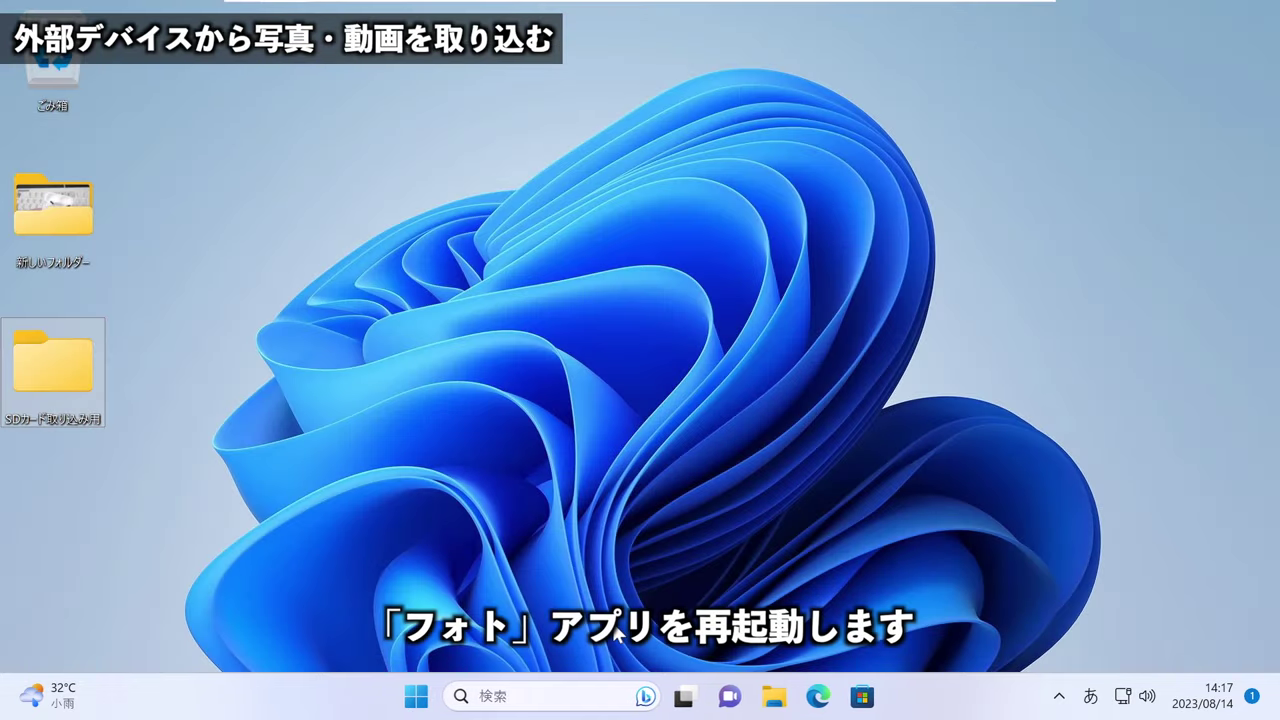
left_click(418, 696)
left_click(784, 235)
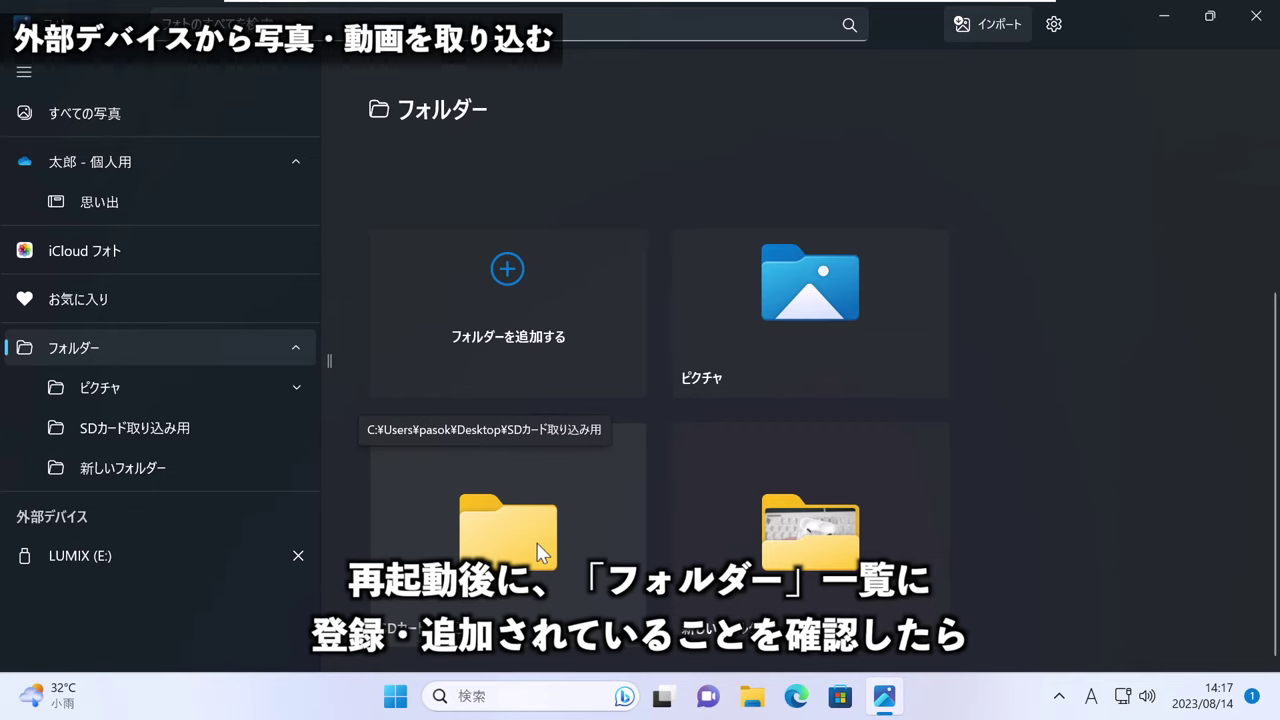
Open the LUMIX (E:) device and select the photos P1020659.JPG, P1020658.JPG, P1020657.JPG and P1020656.JPG.
left_click(108, 552)
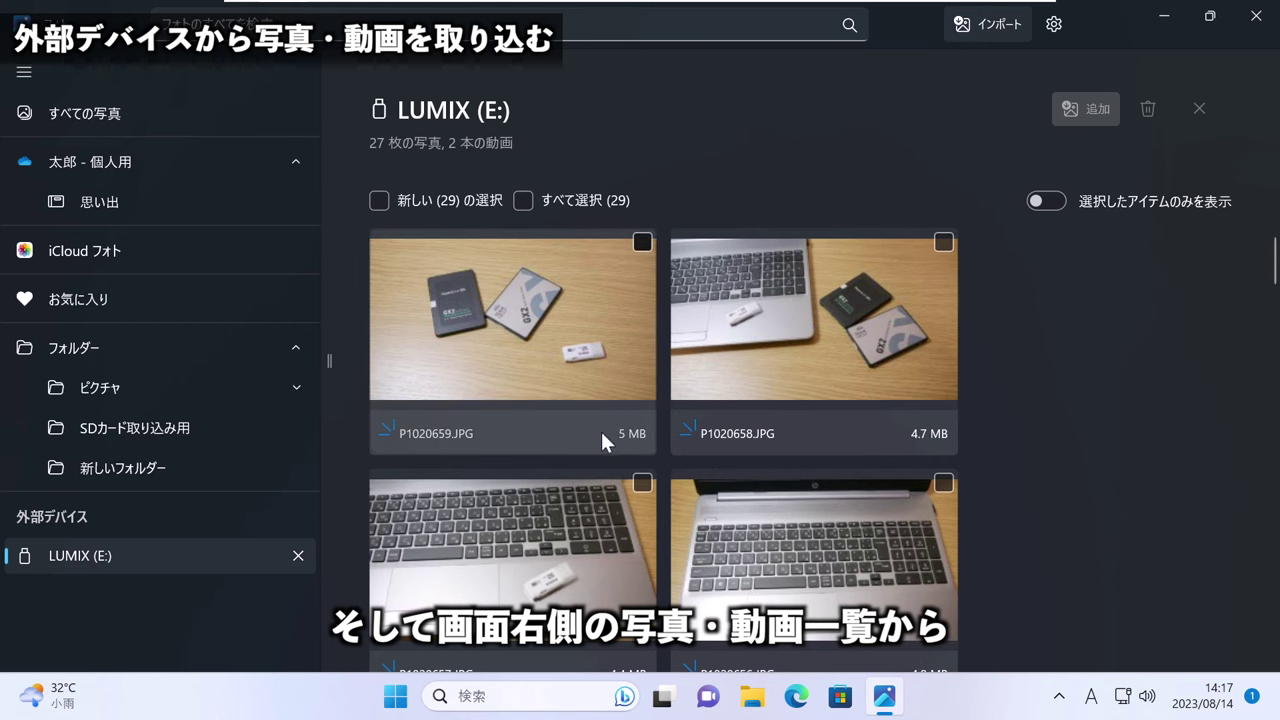
scroll(601, 431, "down", 2)
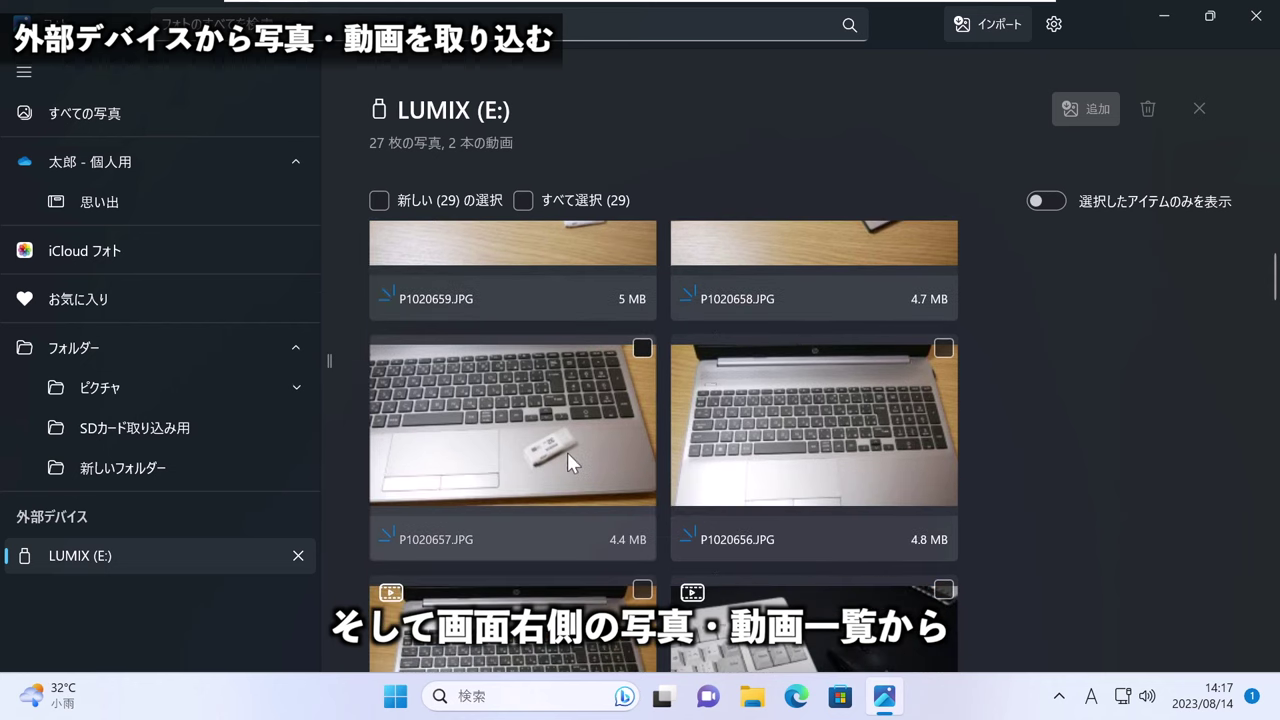
scroll(527, 485, "up", 2)
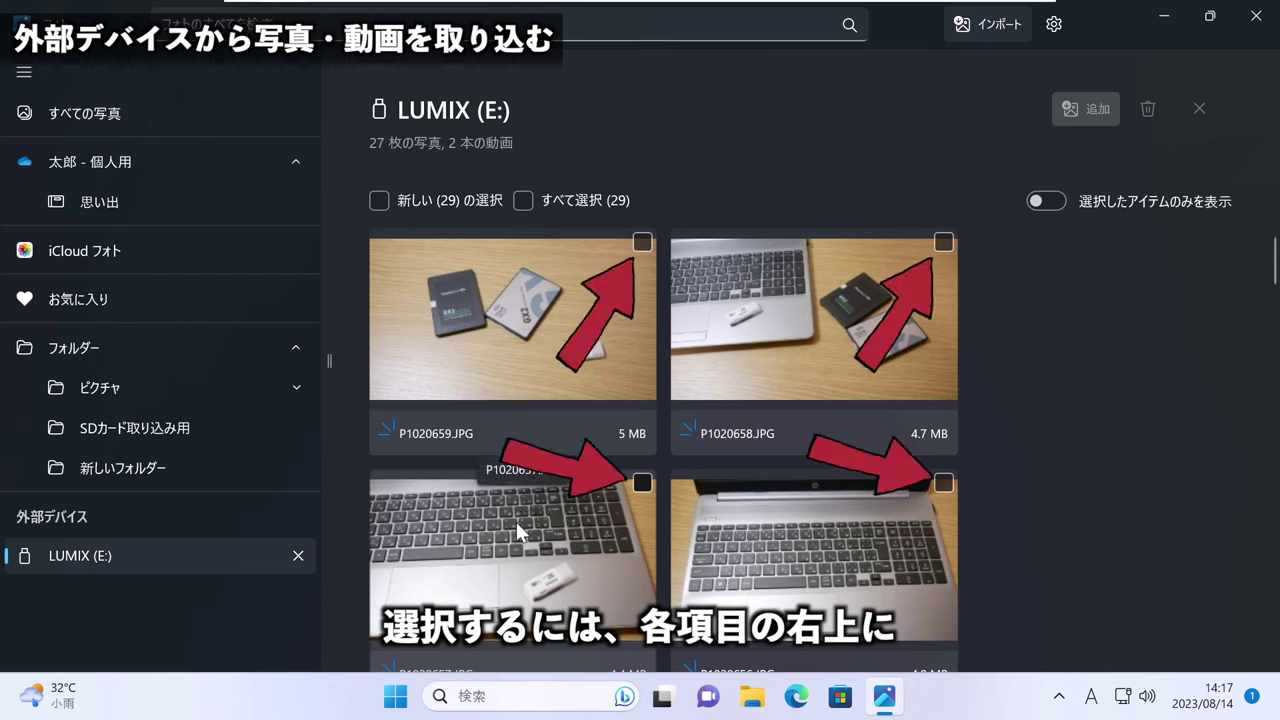
left_click(642, 243)
left_click(943, 242)
left_click(943, 483)
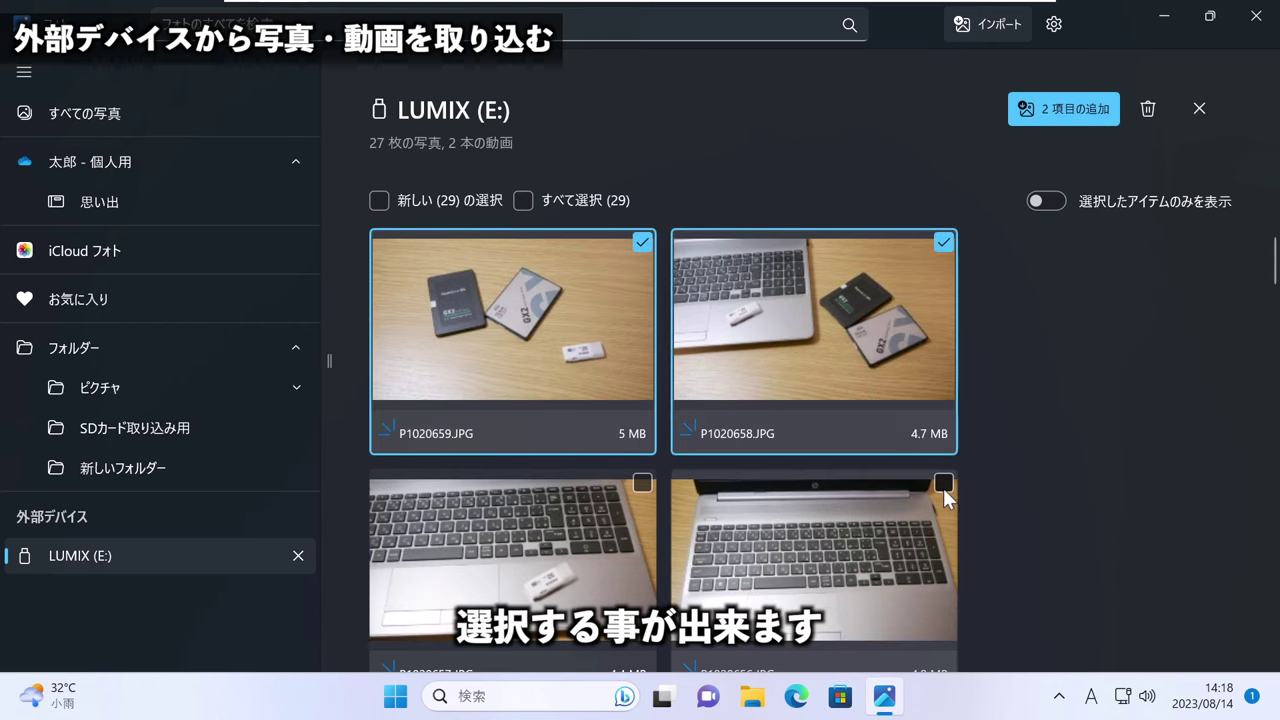
left_click(642, 483)
Add P1020652.JPG and the two photos in the row below it to the import selection.
scroll(600, 490, "down", 5)
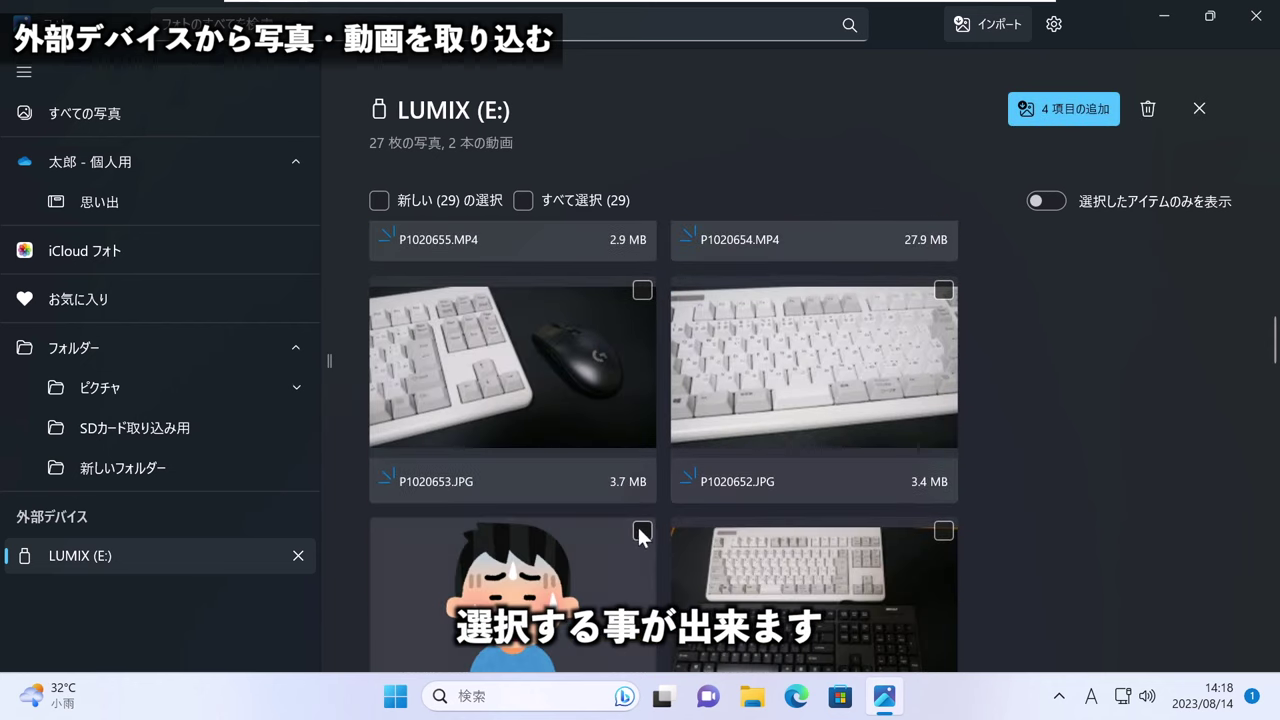
left_click(642, 531)
left_click(943, 531)
left_click(943, 291)
scroll(940, 323, "up", 5)
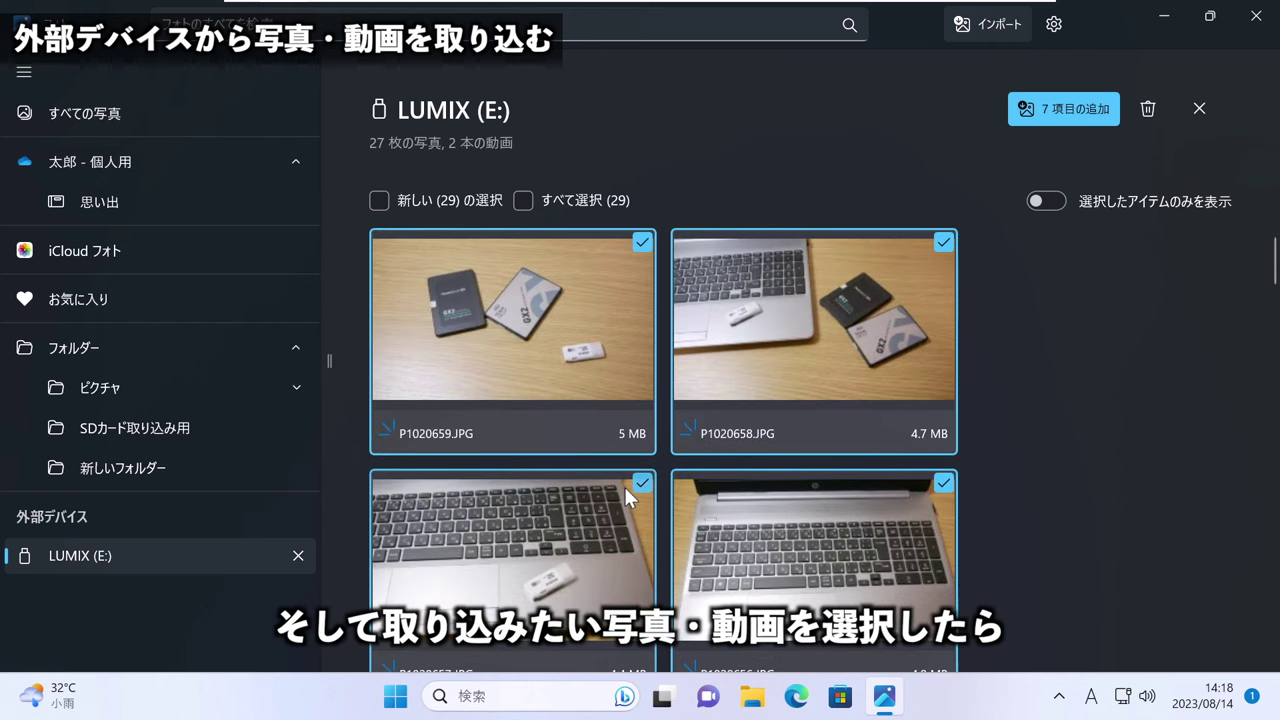
Import the selected items from LUMIX (E:) into the SDカード取り込み用 folder.
left_click(1062, 112)
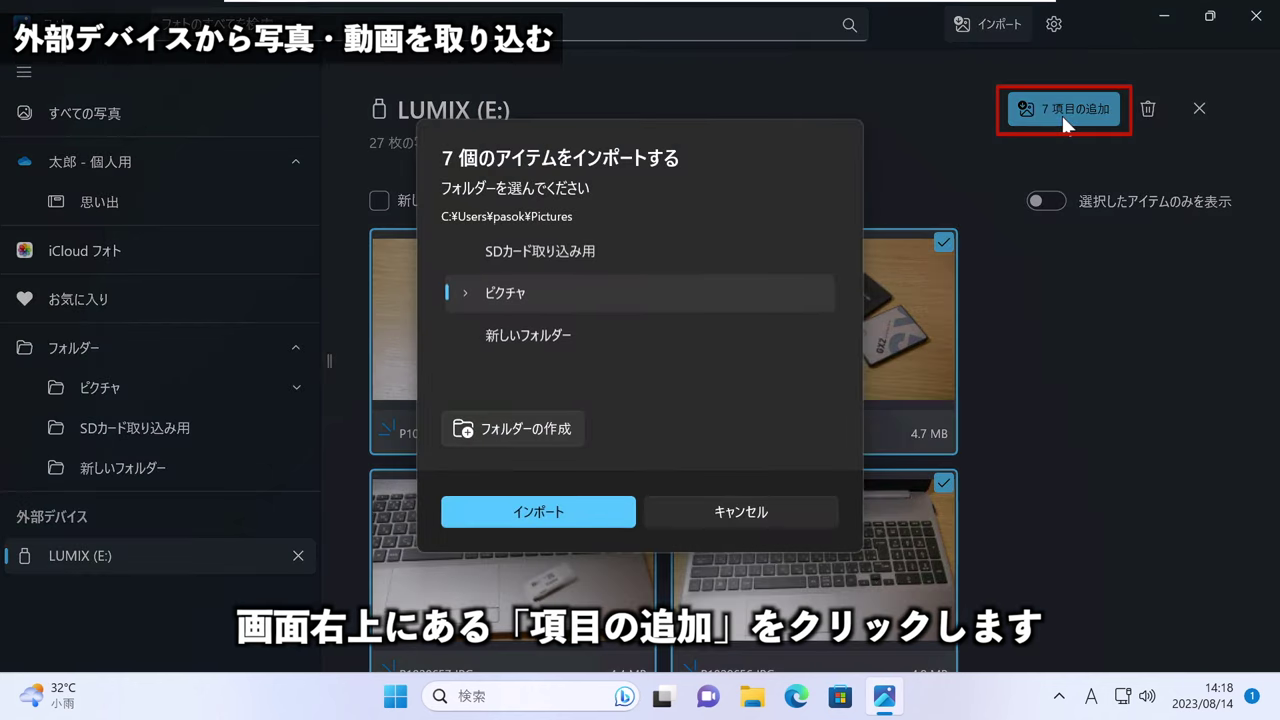
left_click(545, 250)
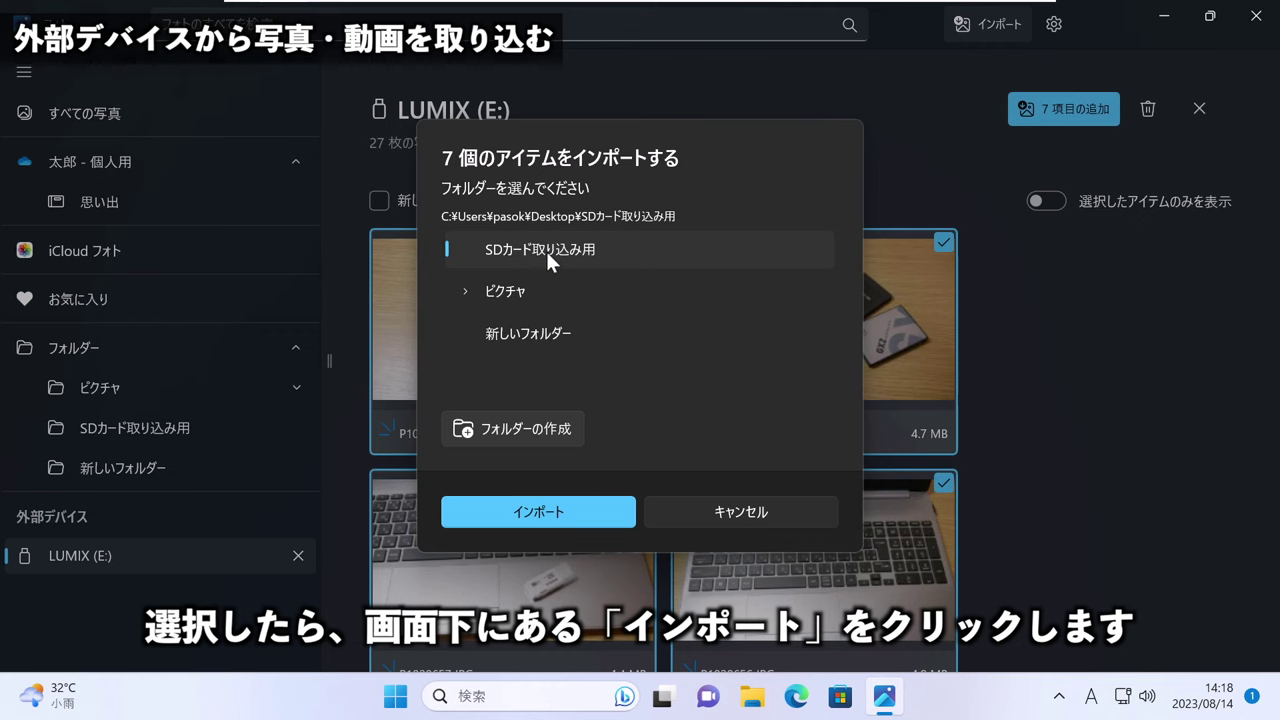
left_click(531, 516)
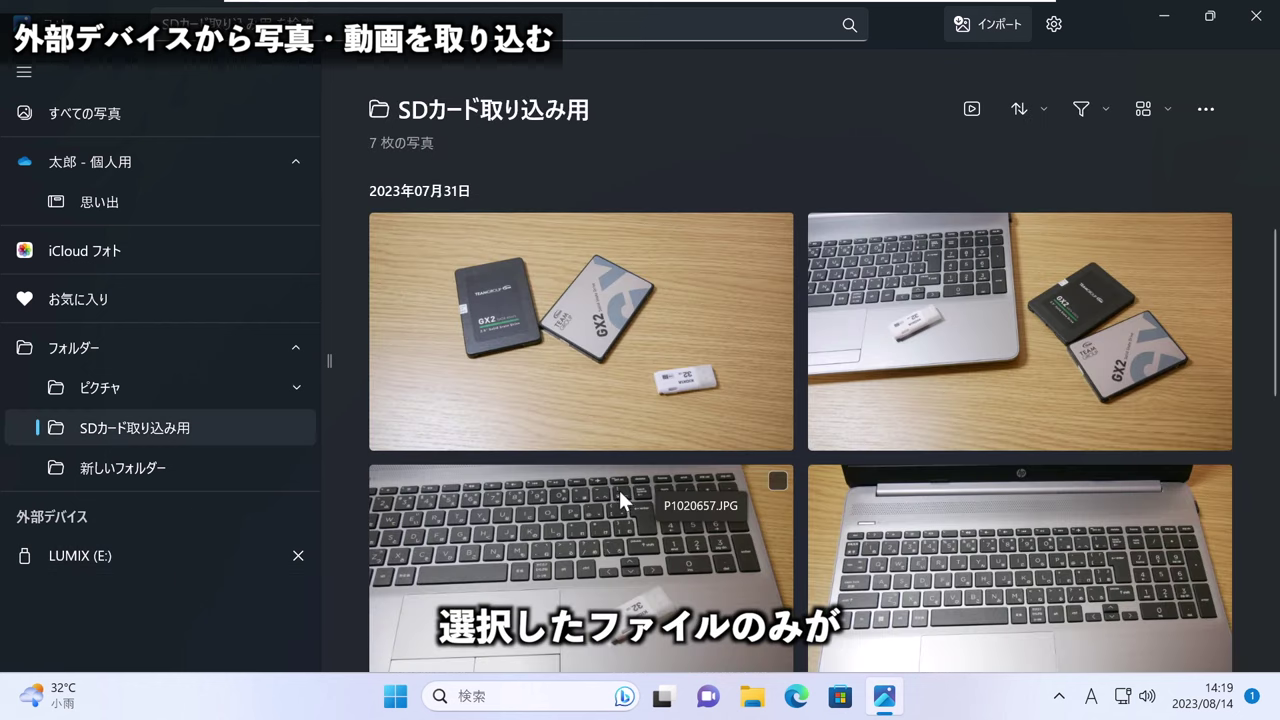
Look through the SDカード取り込み用 folder to check the imported photos.
scroll(683, 379, "down", 5)
scroll(678, 404, "up", 1)
scroll(636, 472, "up", 4)
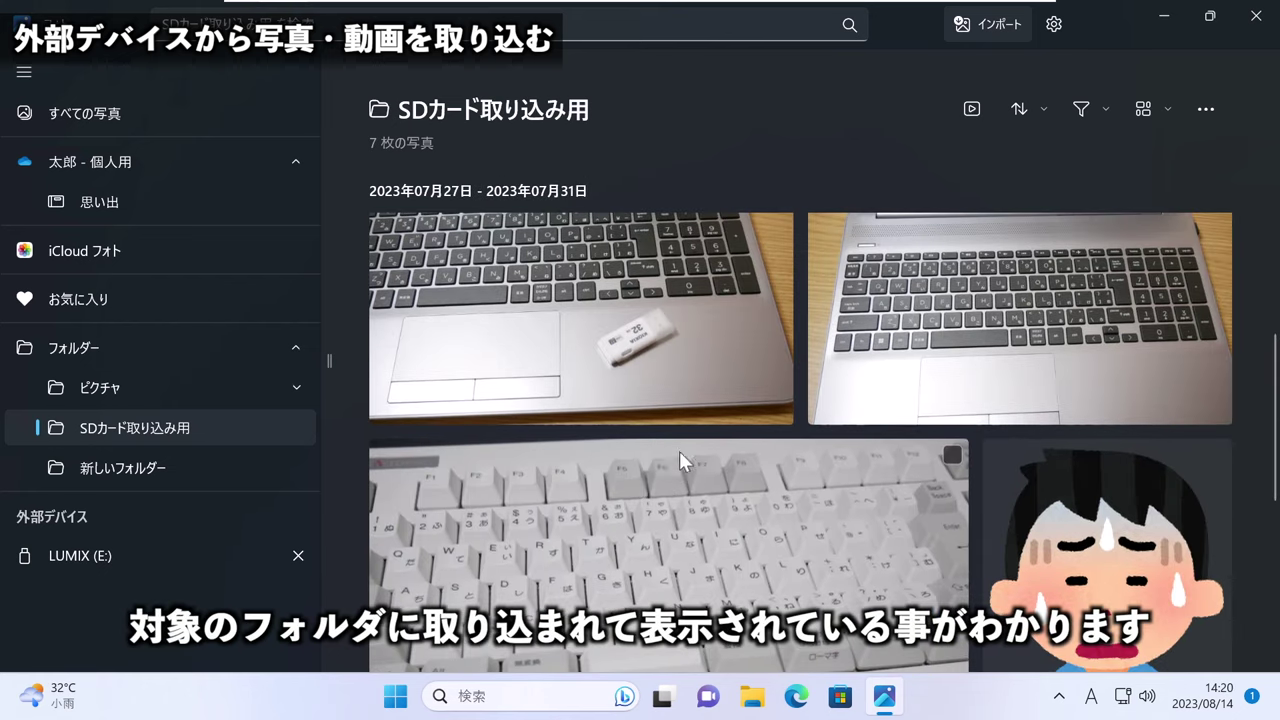
scroll(666, 447, "down", 5)
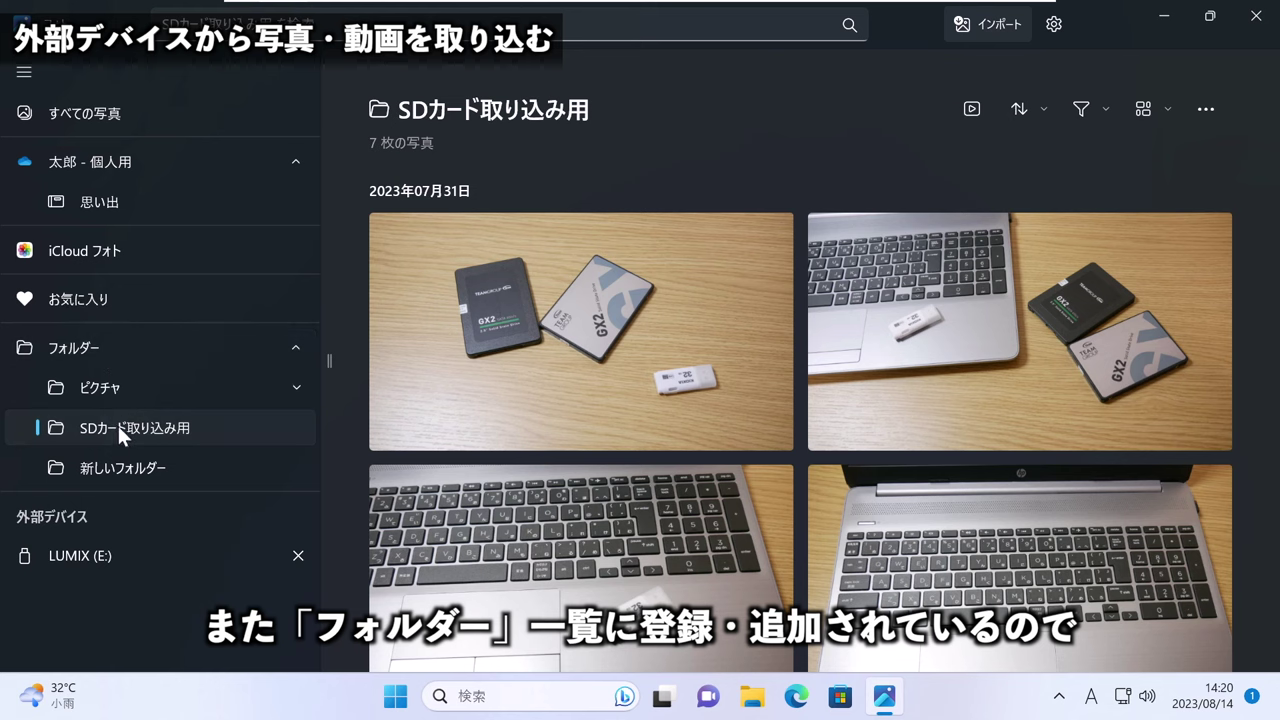
Browse すべての写真 to check that the imported photos are listed with the other images.
left_click(98, 109)
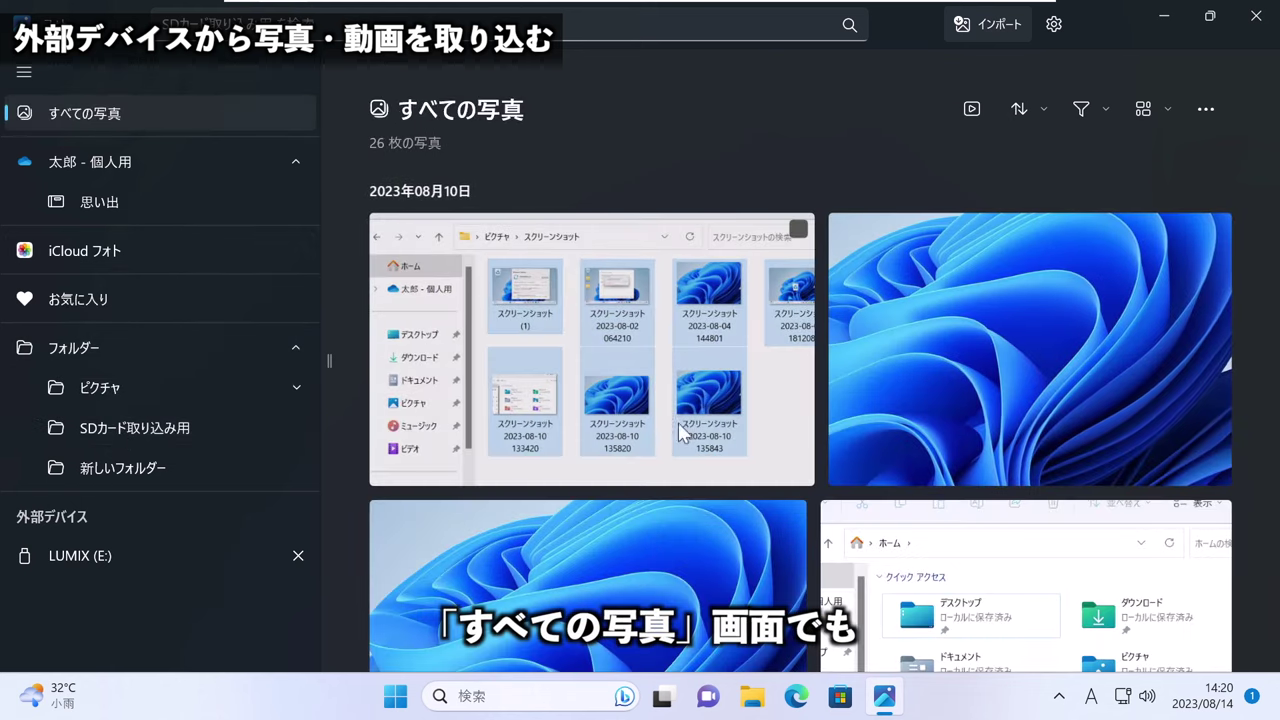
scroll(695, 514, "down", 3)
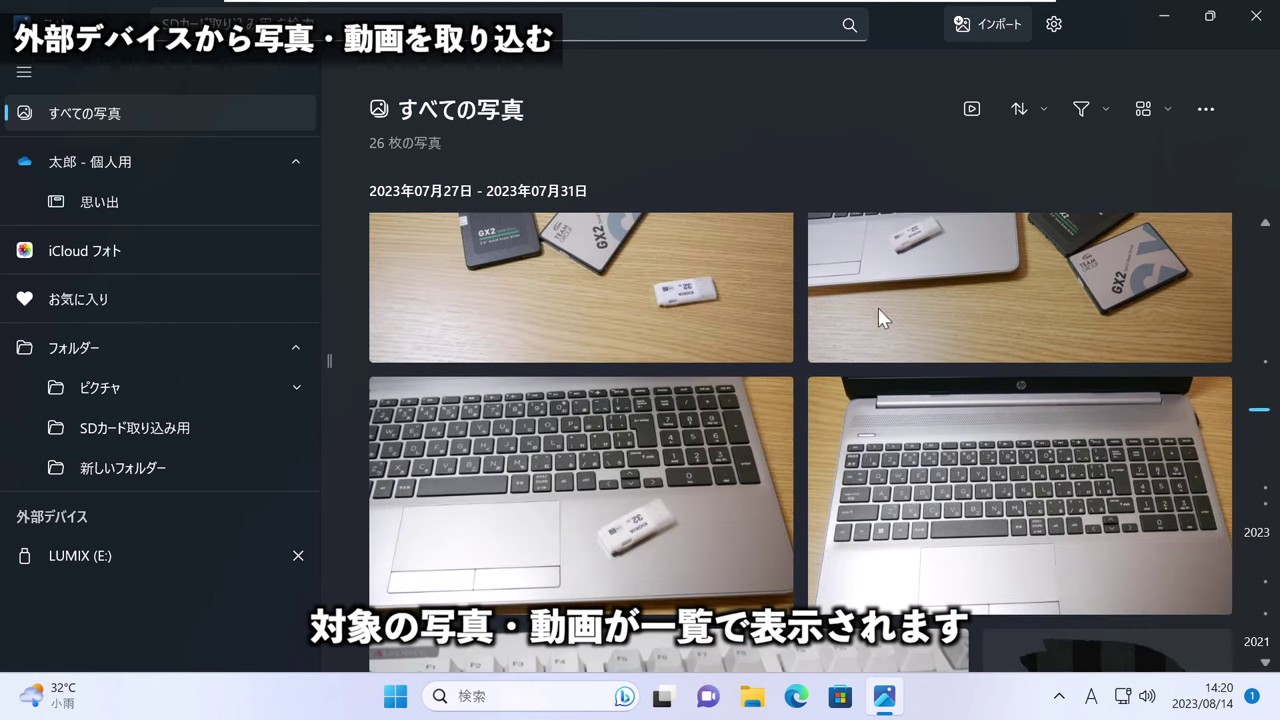
scroll(671, 470, "down", 10)
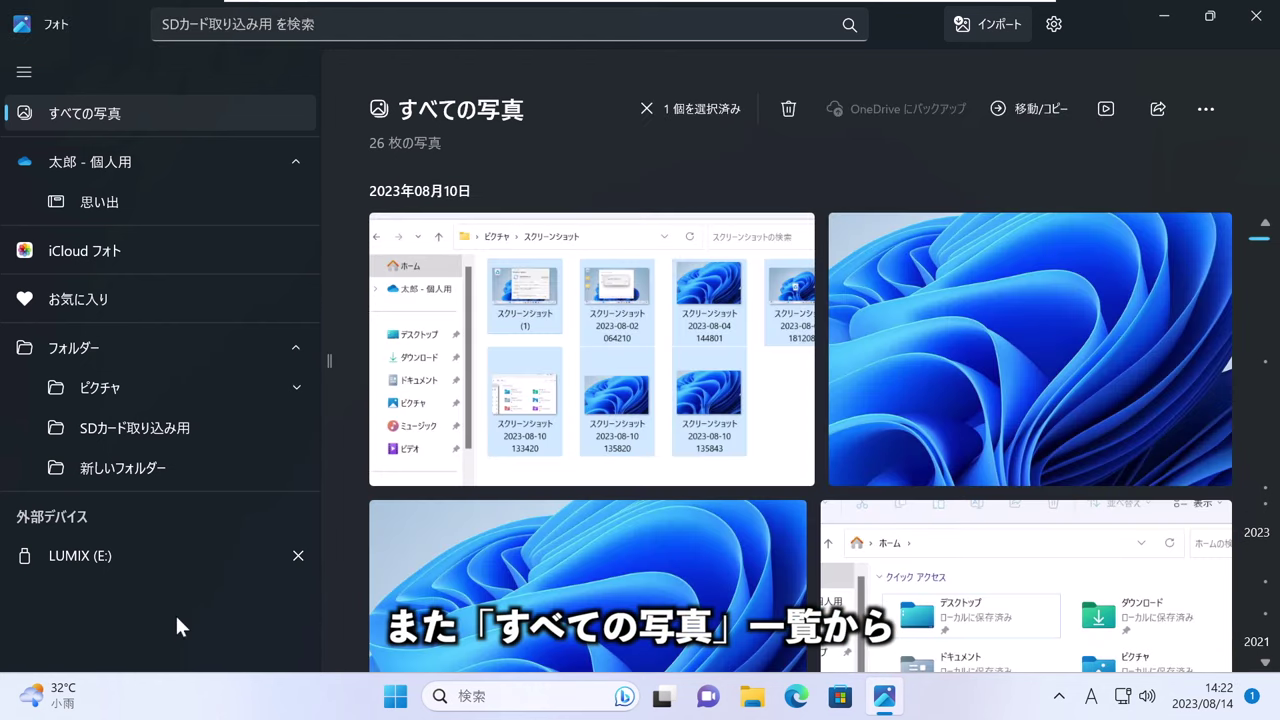
scroll(587, 547, "down", 5)
scroll(511, 586, "up", 5)
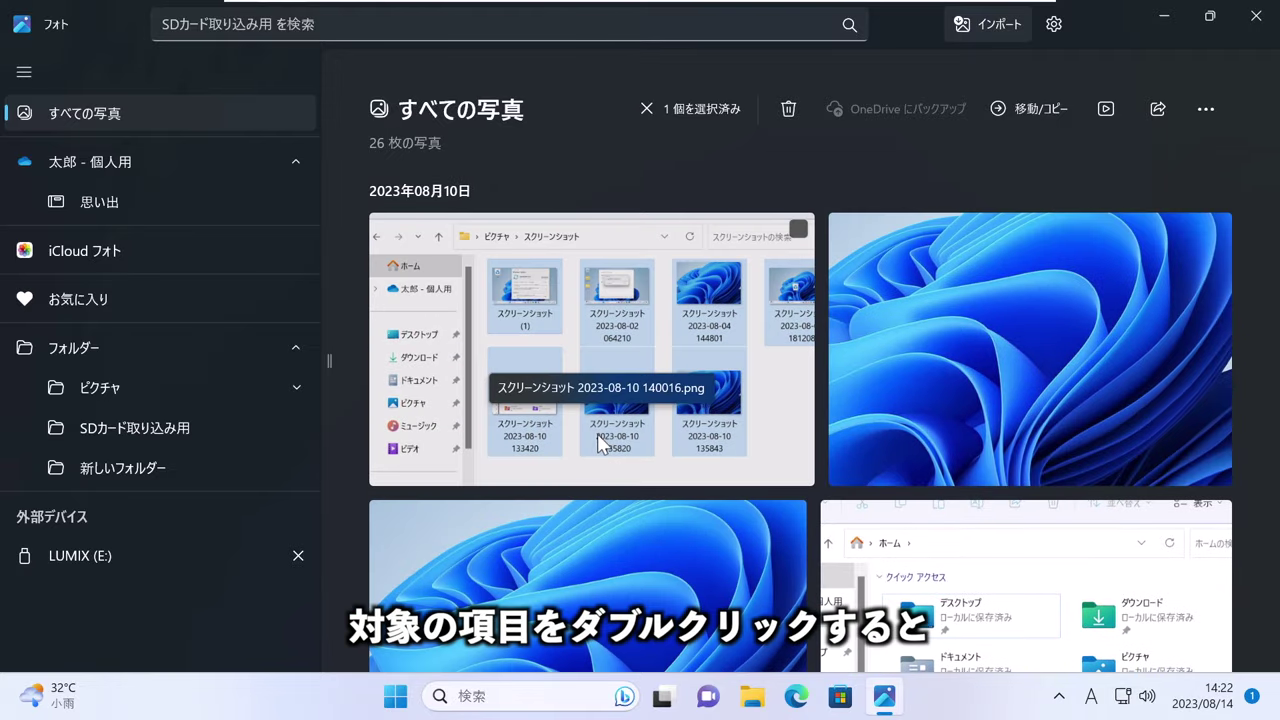
View スクリーンショット 2023-08-10 140016.png enlarged and play win11スクショ保存先.mp4, closing the viewer after each.
double_click(597, 433)
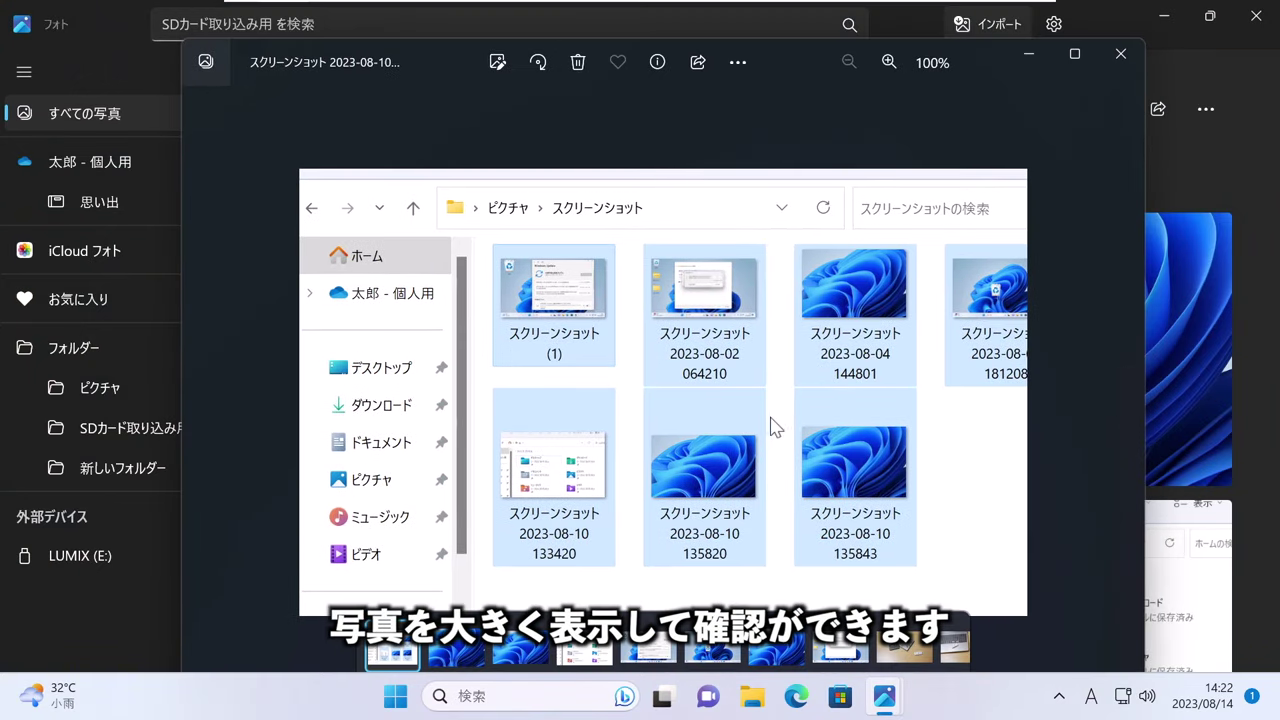
left_click(1120, 53)
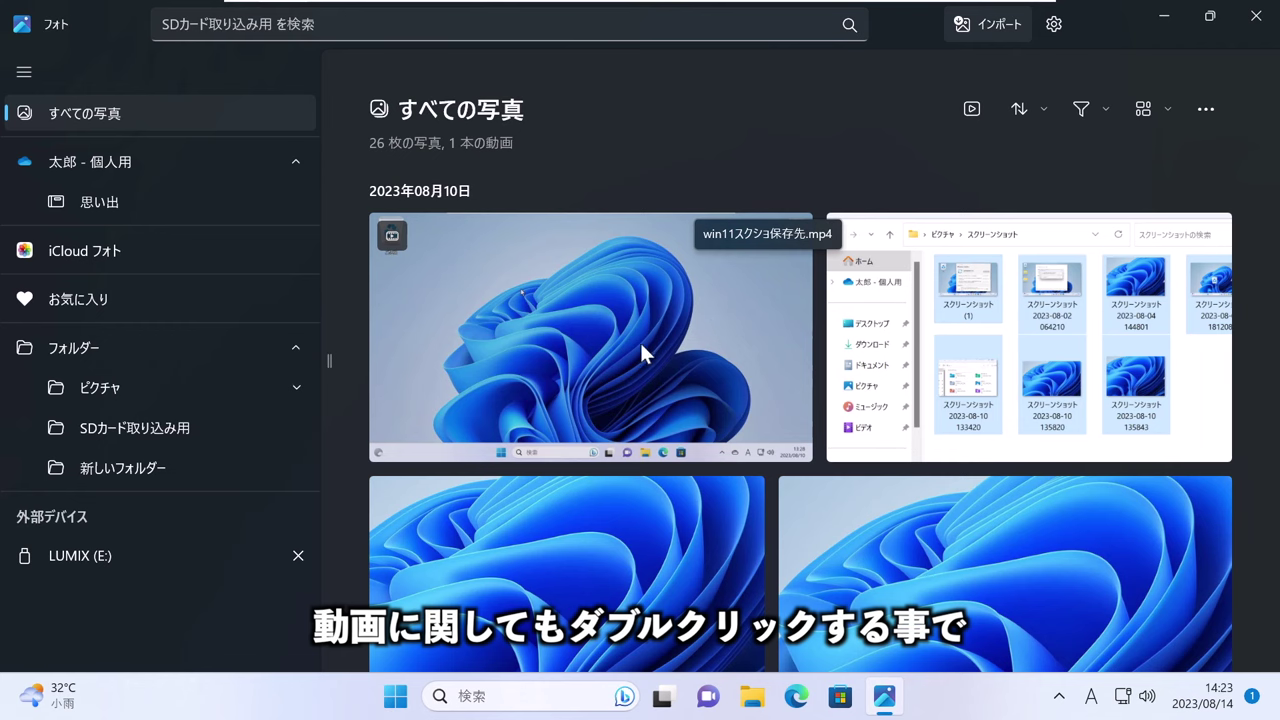
double_click(600, 349)
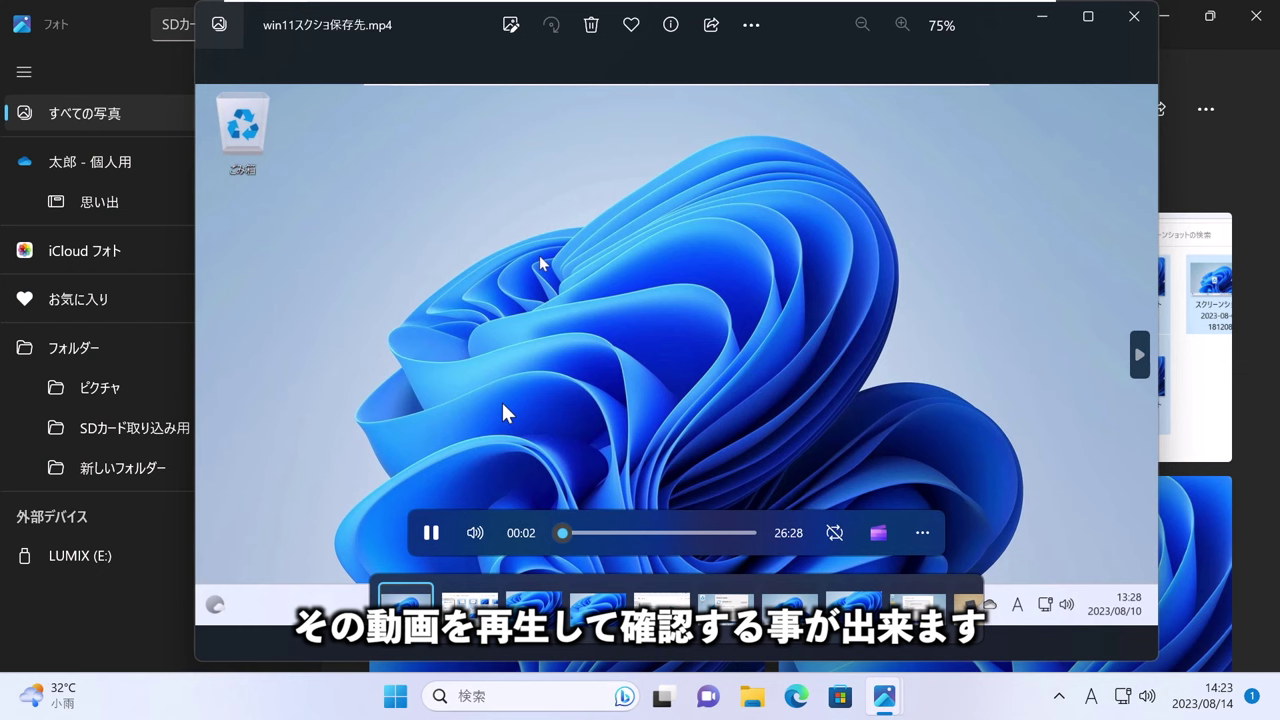
left_click(1128, 25)
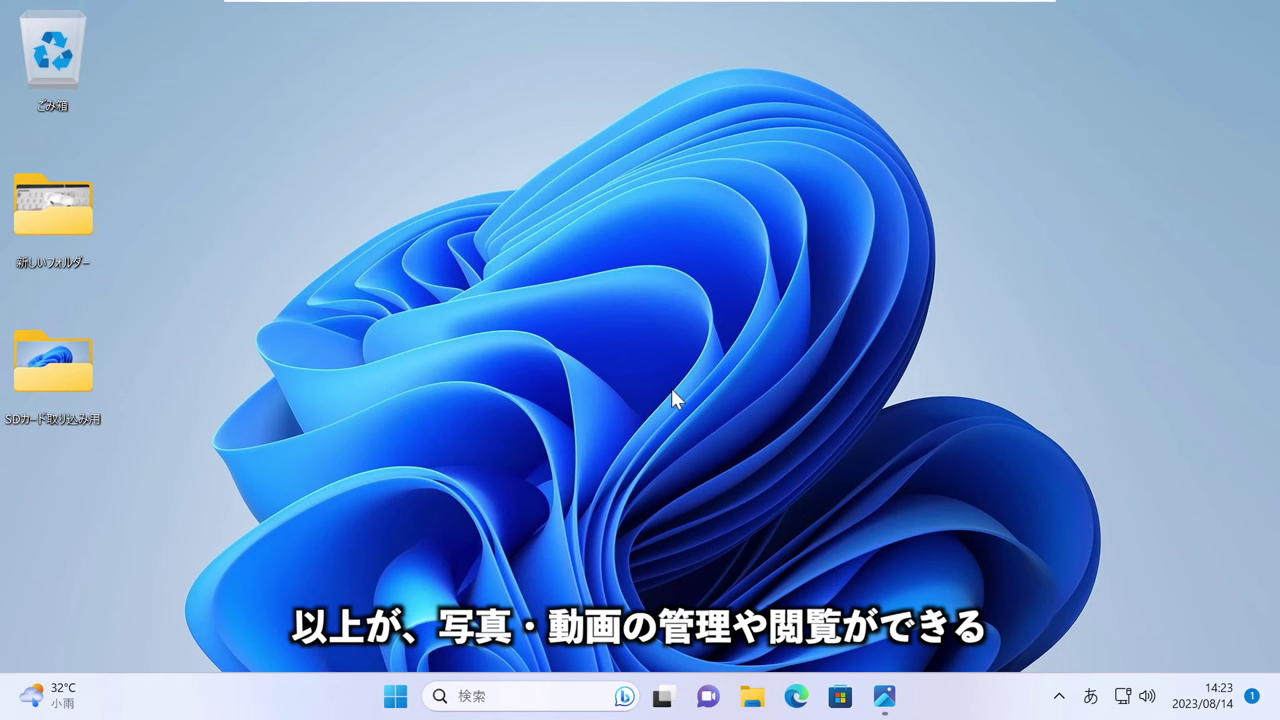